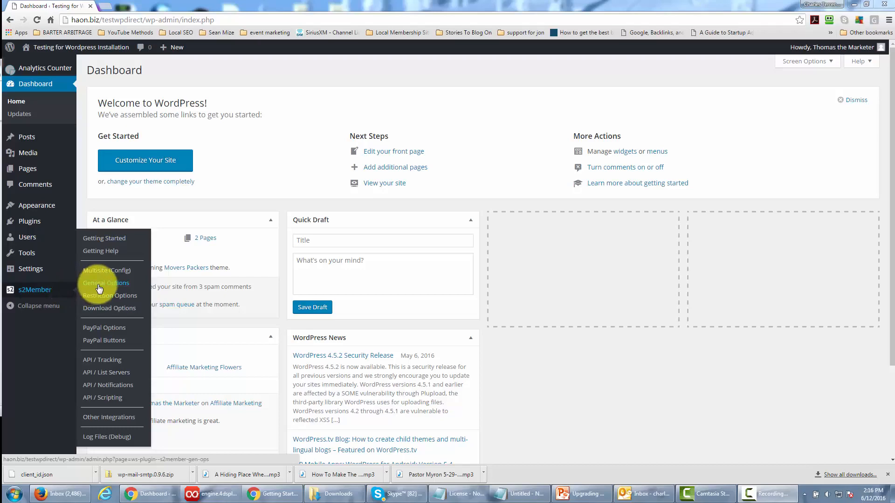
# Open s2Member's General Options and expand the Plugin Deletion Safeguards section.
pyautogui.click(97, 284)
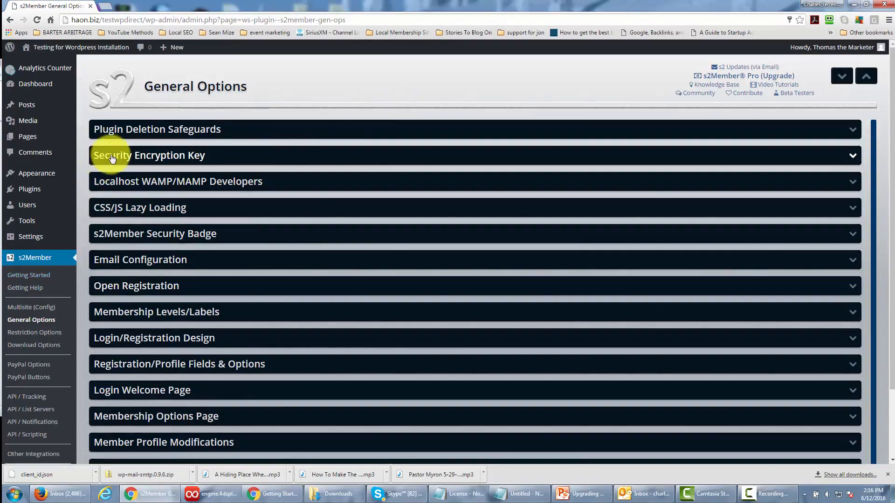
pyautogui.click(419, 136)
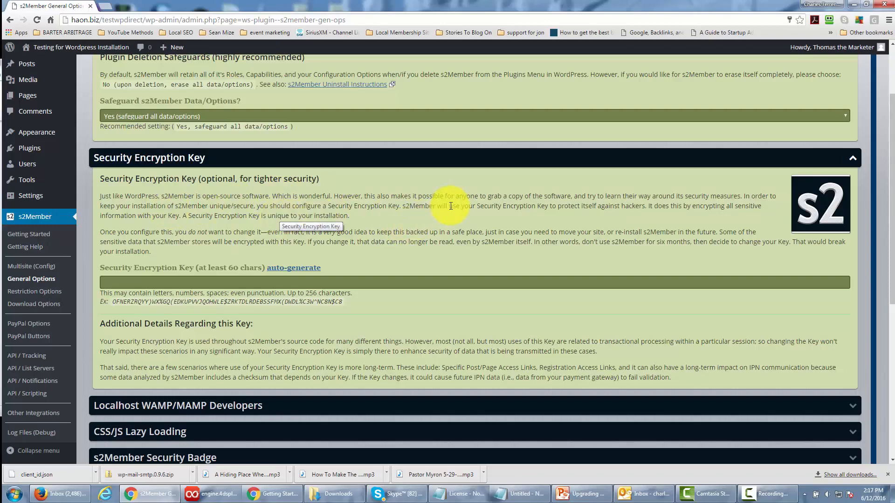
# Auto-generate the Security Encryption Key, copy the generated key, and collapse its section.
pyautogui.click(291, 269)
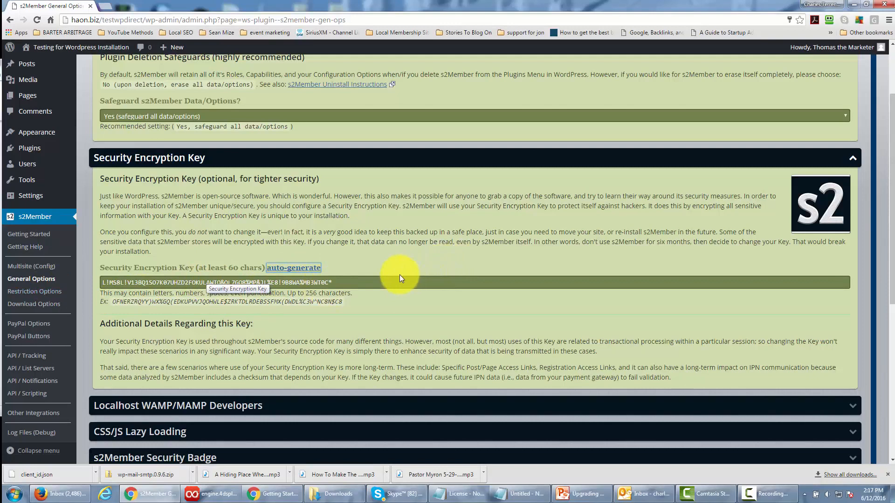
pyautogui.moveTo(340, 284); pyautogui.dragTo(104, 280)
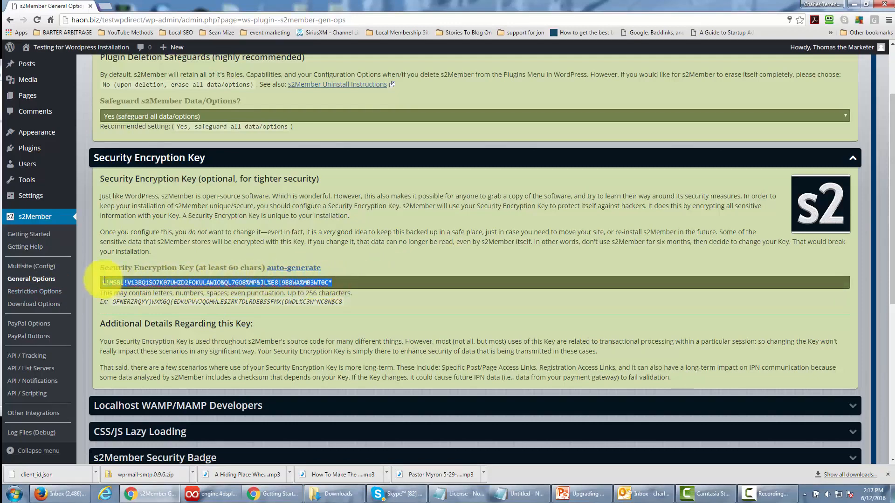
pyautogui.rightClick(145, 281)
pyautogui.click(172, 300)
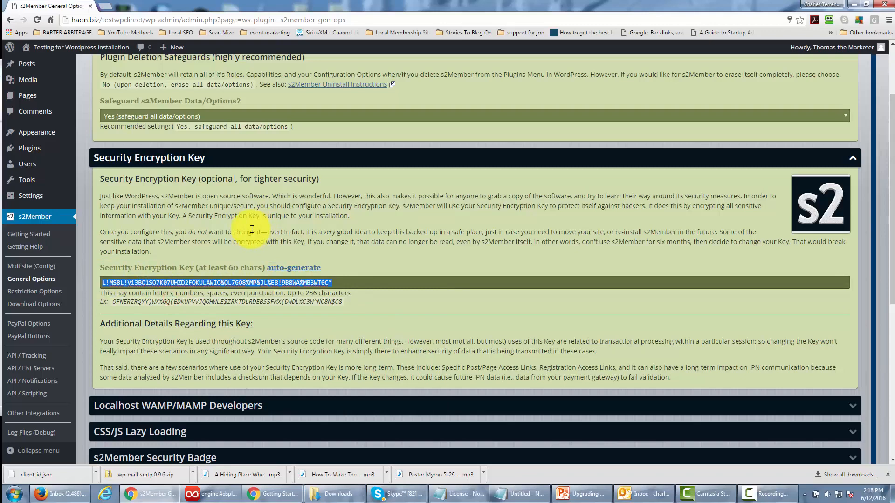
pyautogui.click(594, 159)
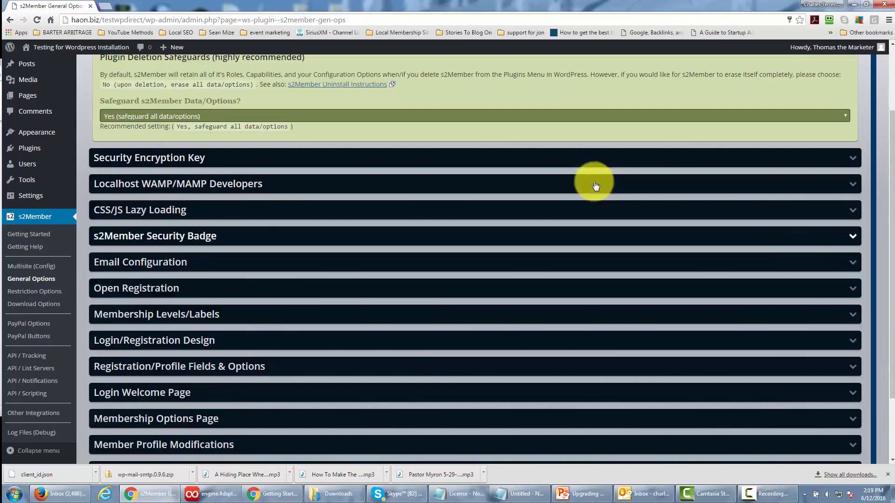
# Review the Localhost WAMP/MAMP Developers and CSS/JS Lazy Loading sections, collapsing them when done.
pyautogui.click(851, 182)
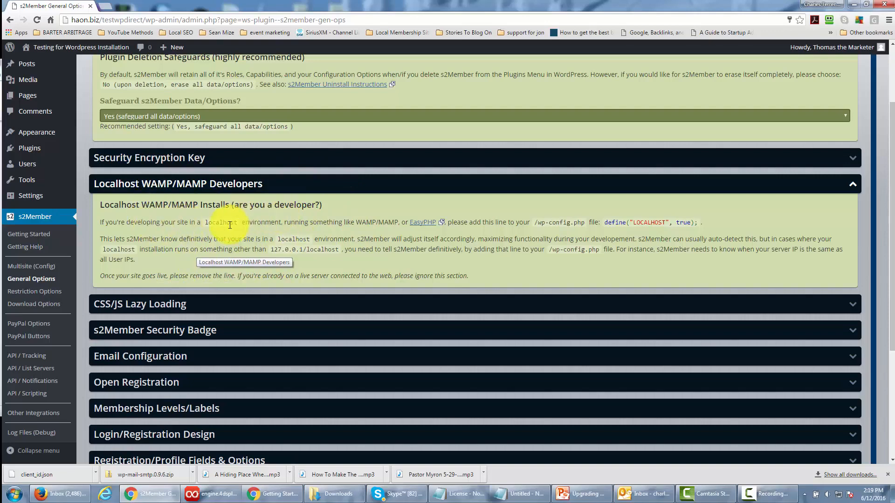
pyautogui.click(851, 186)
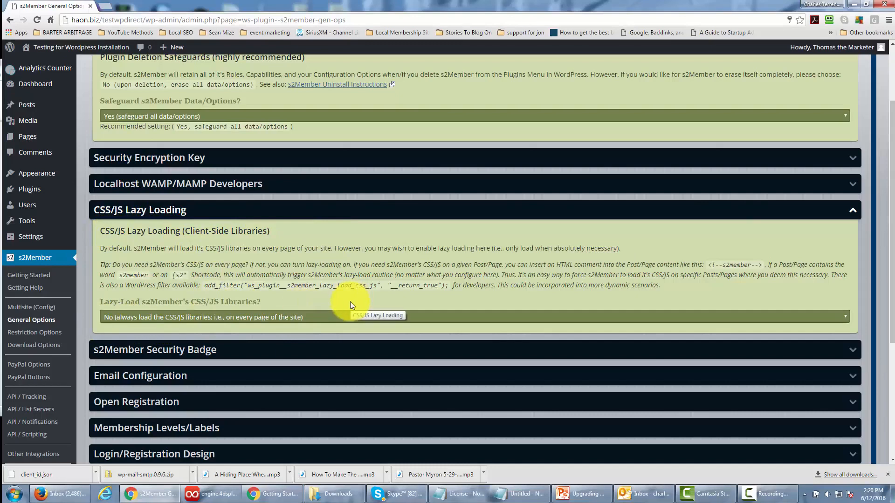
pyautogui.click(852, 210)
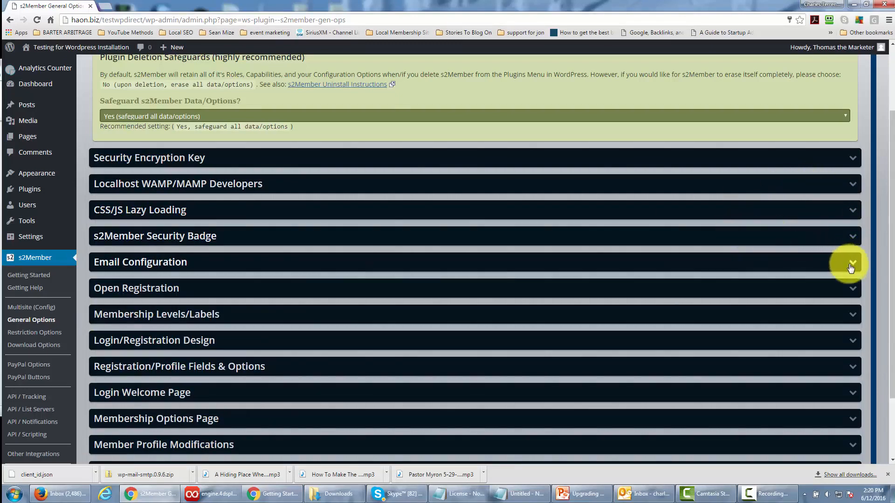
# Examine the s2Member Security Badge section's status API and footer options, and collapse the section.
pyautogui.click(833, 261)
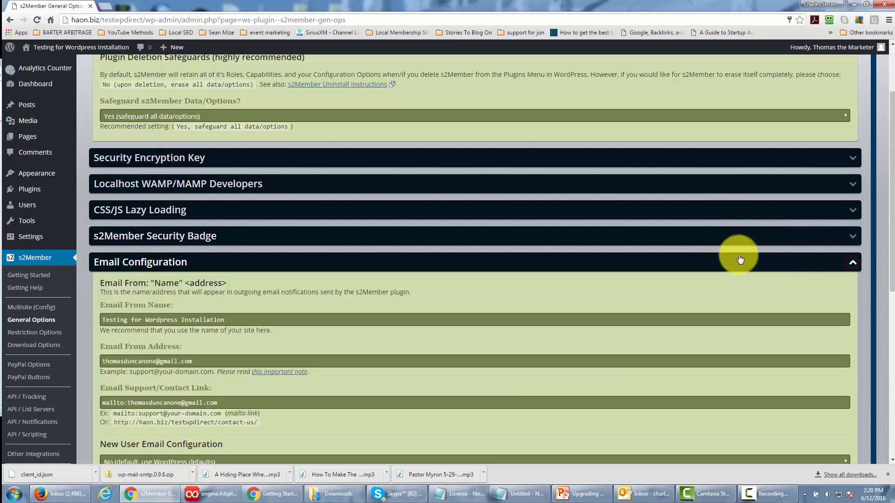
pyautogui.click(852, 262)
pyautogui.click(825, 239)
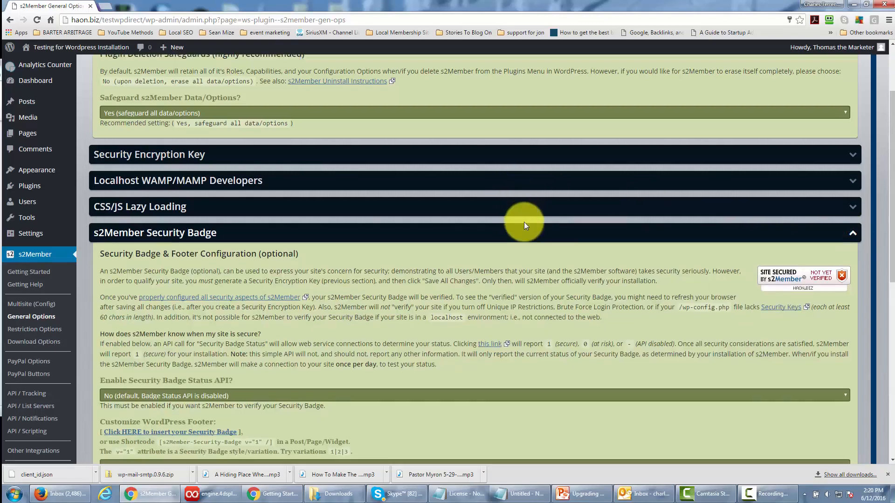
pyautogui.scroll(-2, 523, 224)
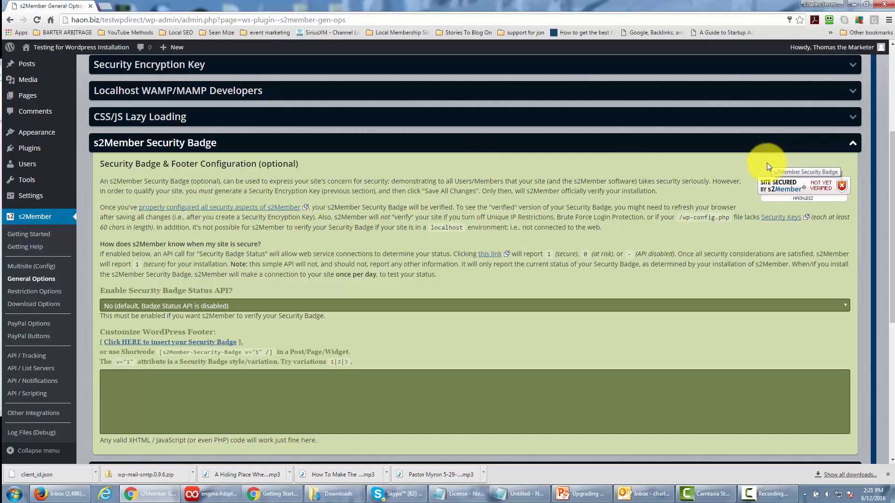
pyautogui.click(853, 145)
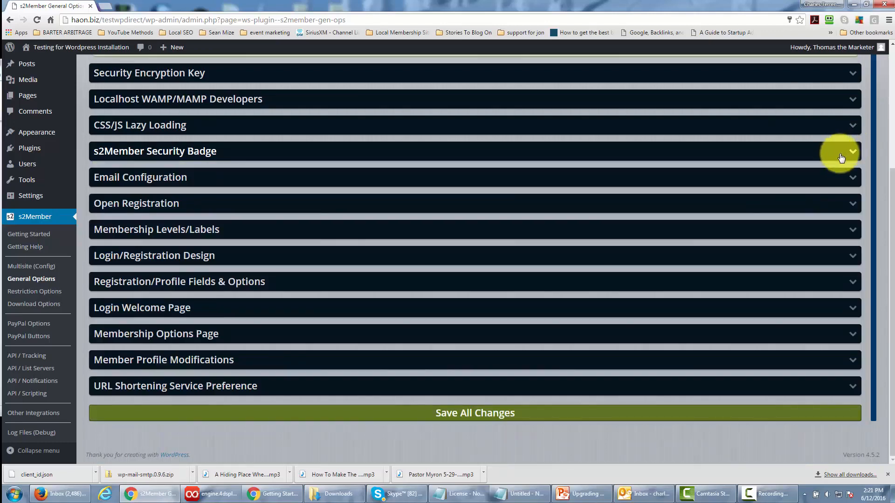
# Expand the Email Configuration section and review the sender name, sender address and support contact link settings.
pyautogui.click(851, 181)
pyautogui.scroll(-1, 547, 167)
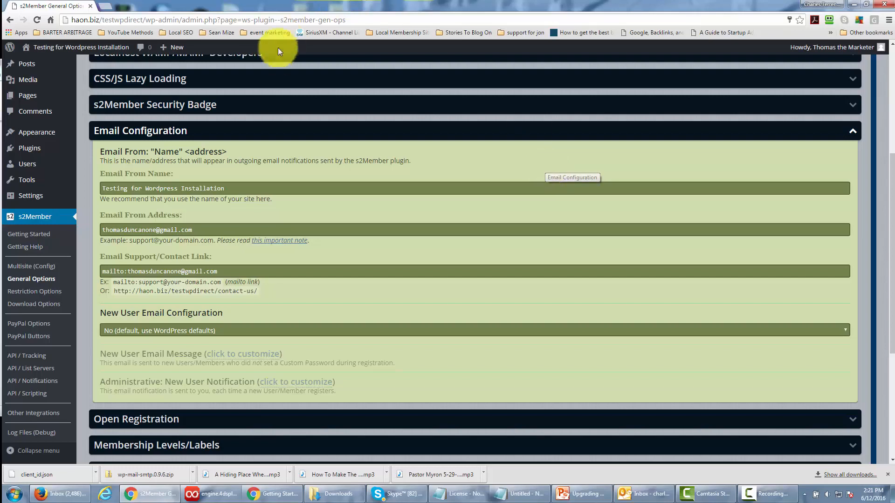
pyautogui.scroll(-1, 291, 141)
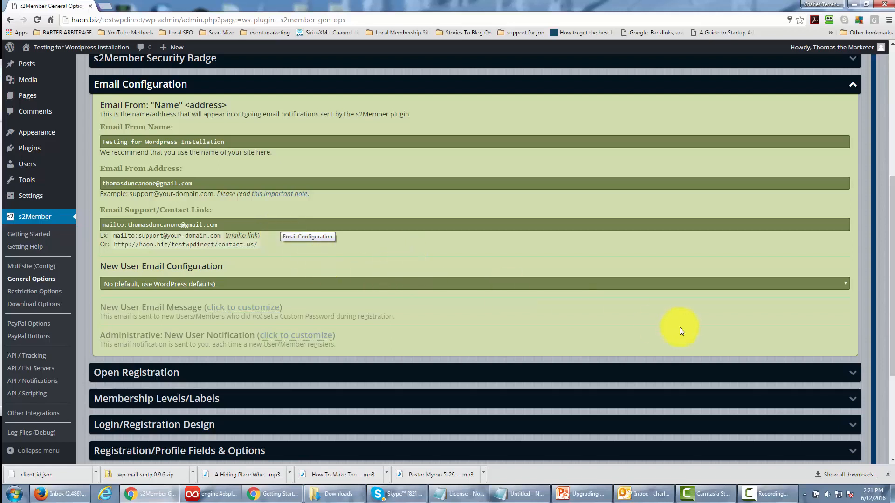
# Set New User Email Configuration to "Yes (customize New User Emails with s2Member)" and view the New User Email Message template.
pyautogui.click(672, 289)
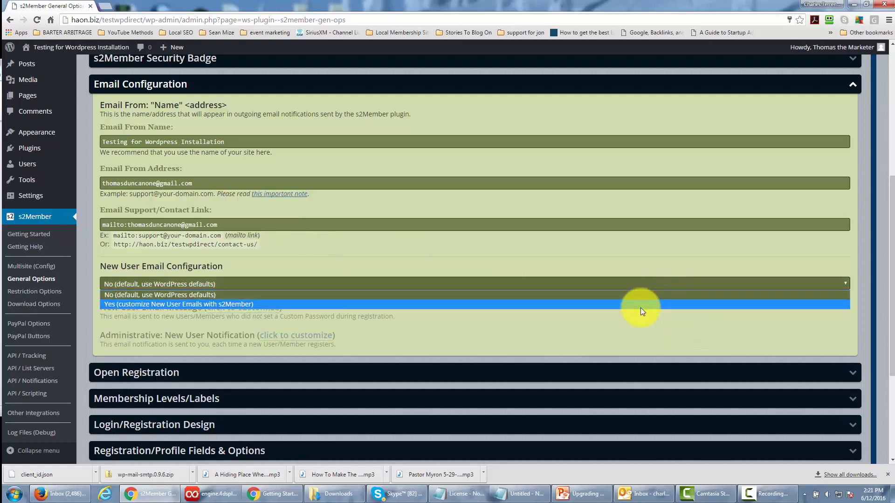
pyautogui.click(640, 307)
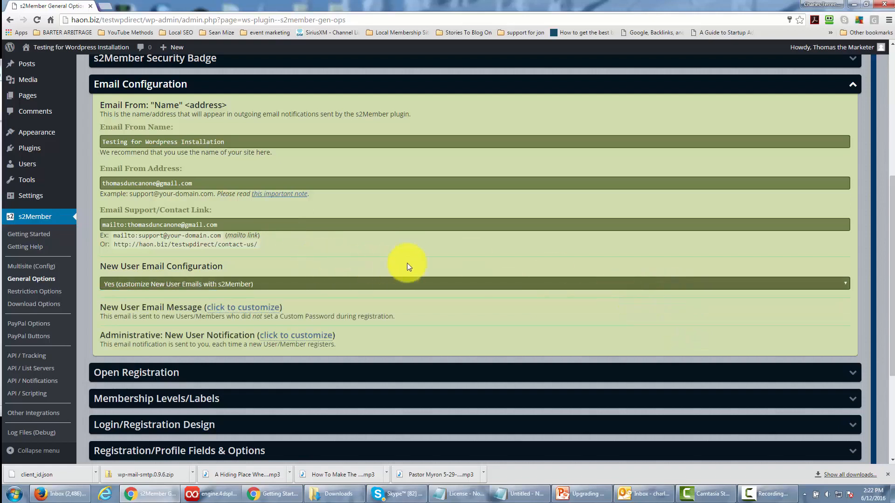
pyautogui.click(242, 307)
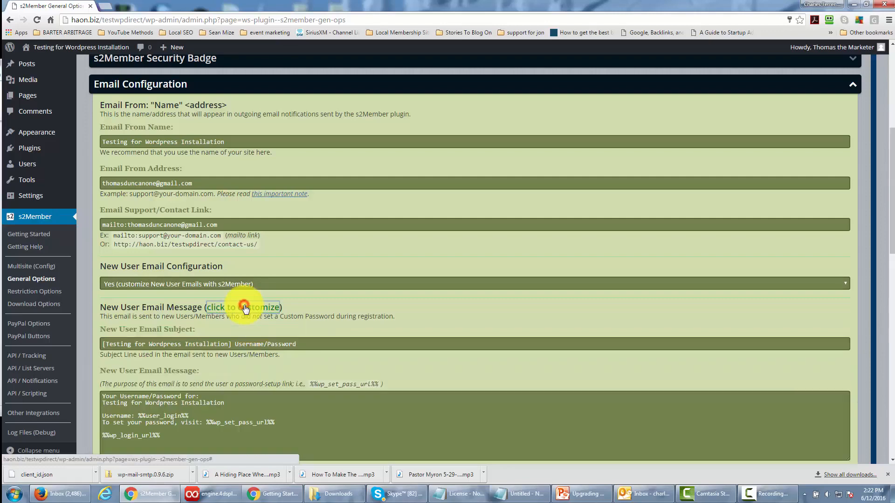
pyautogui.scroll(-3, 370, 302)
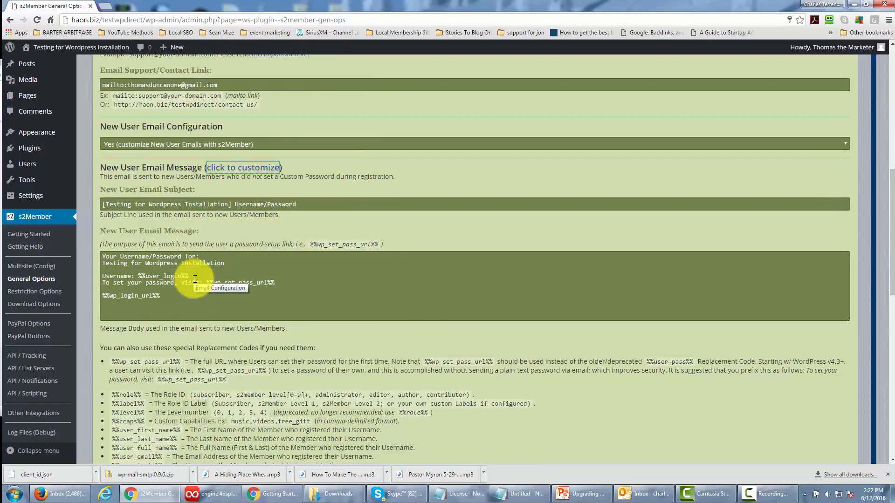
pyautogui.click(269, 167)
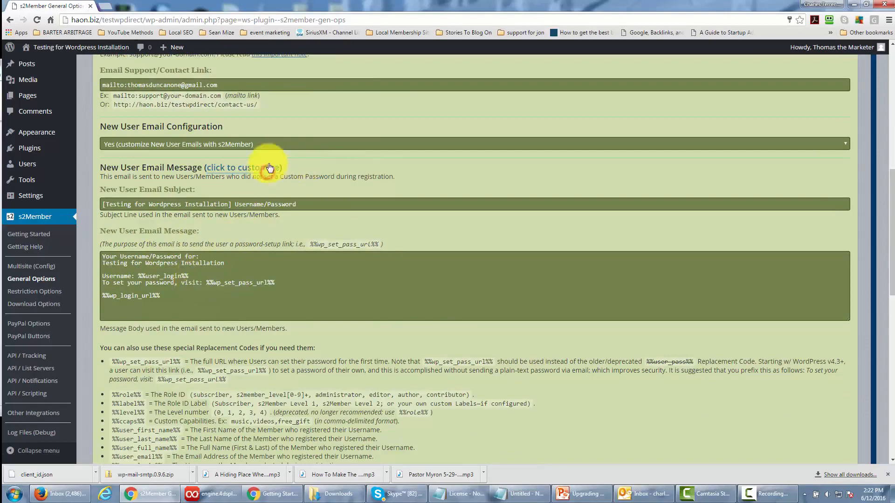
pyautogui.click(267, 167)
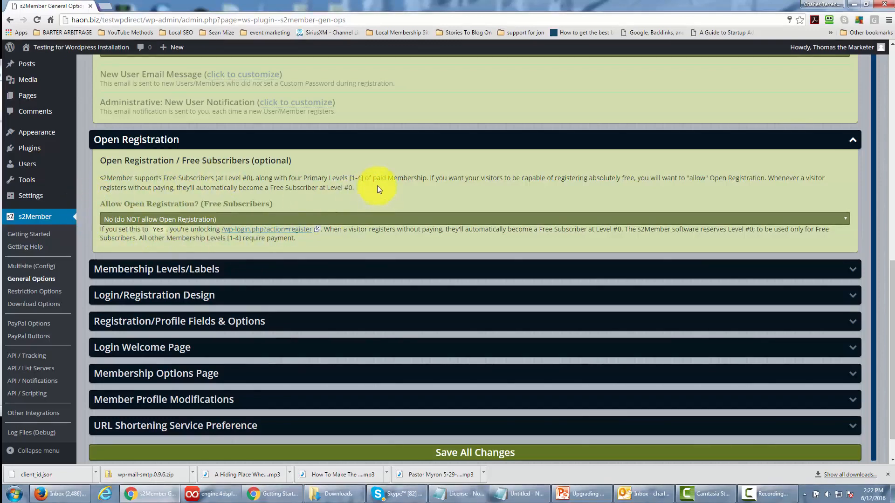
# Collapse Open Registration and review the Membership Levels/Labels section, including the level labels and the option to force them in WordPress.
pyautogui.click(852, 139)
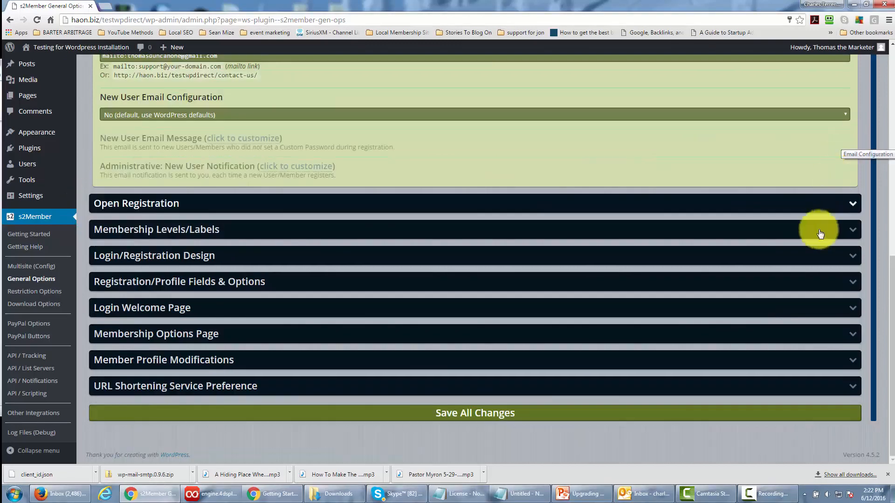
pyautogui.click(852, 228)
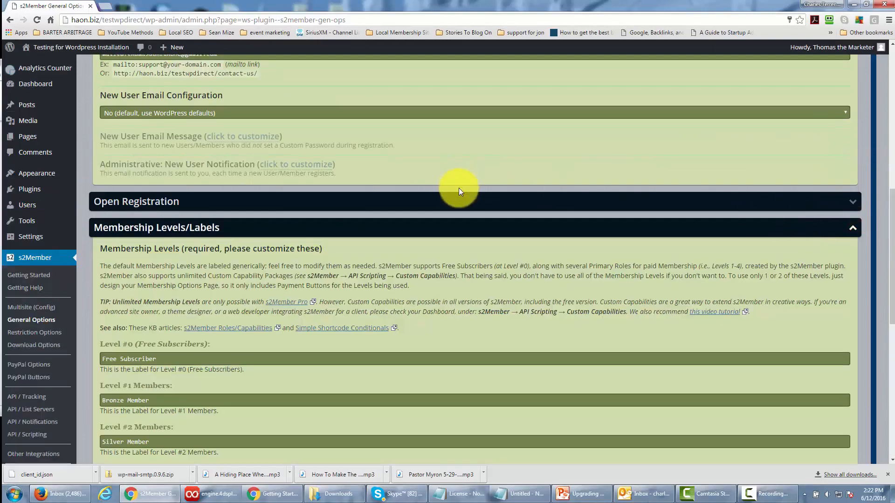
pyautogui.scroll(-2, 459, 188)
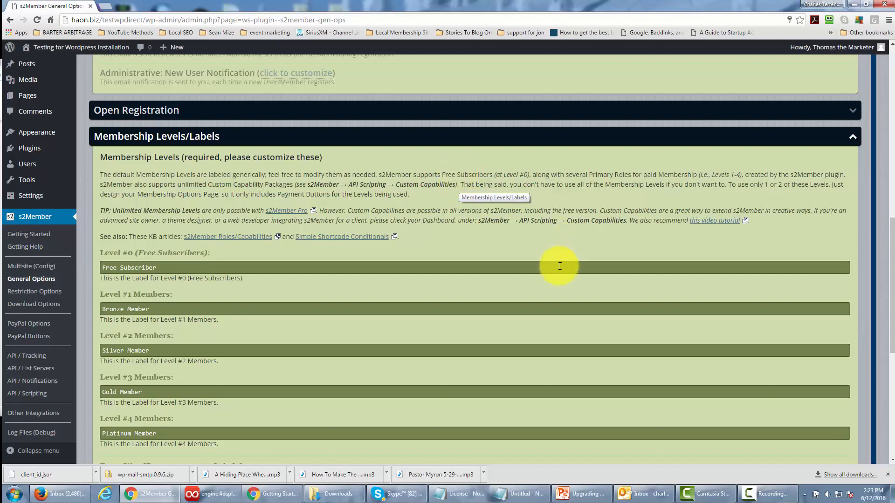
pyautogui.scroll(-1, 560, 266)
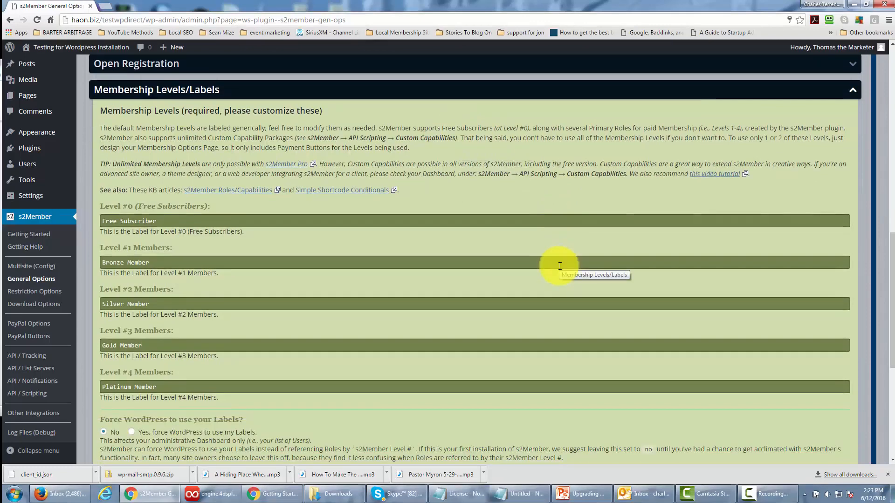
pyautogui.scroll(-3, 559, 266)
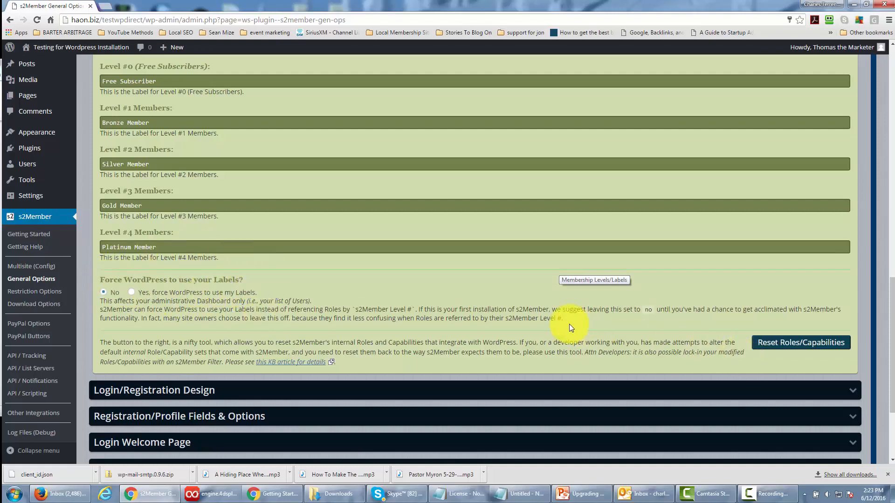
pyautogui.scroll(-1, 569, 323)
pyautogui.scroll(-2, 569, 323)
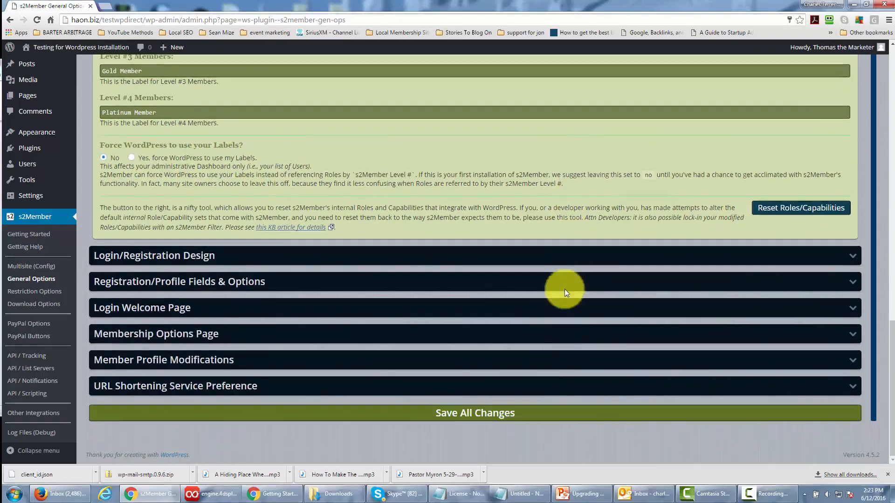
# Expand the Login/Registration Design section and review its page customization, font and background settings.
pyautogui.click(625, 262)
pyautogui.scroll(-2, 553, 230)
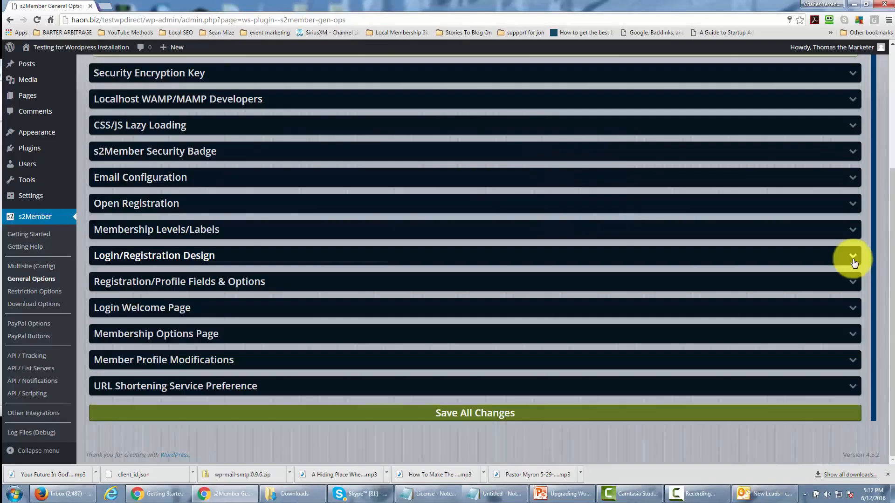
pyautogui.click(854, 262)
pyautogui.scroll(-3, 481, 228)
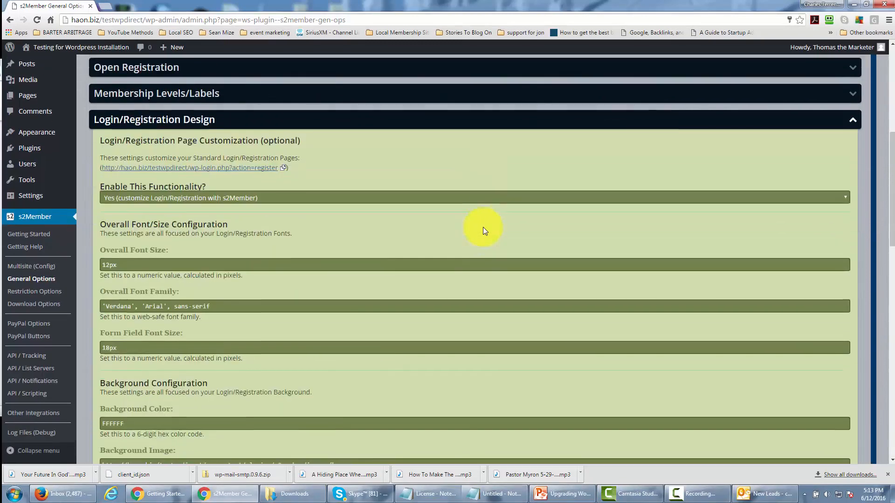
pyautogui.scroll(-1, 479, 236)
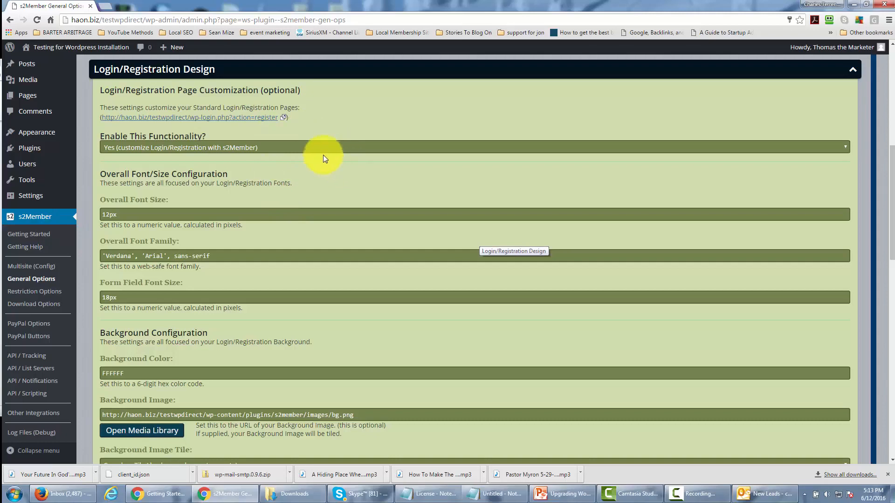
pyautogui.scroll(-4, 322, 156)
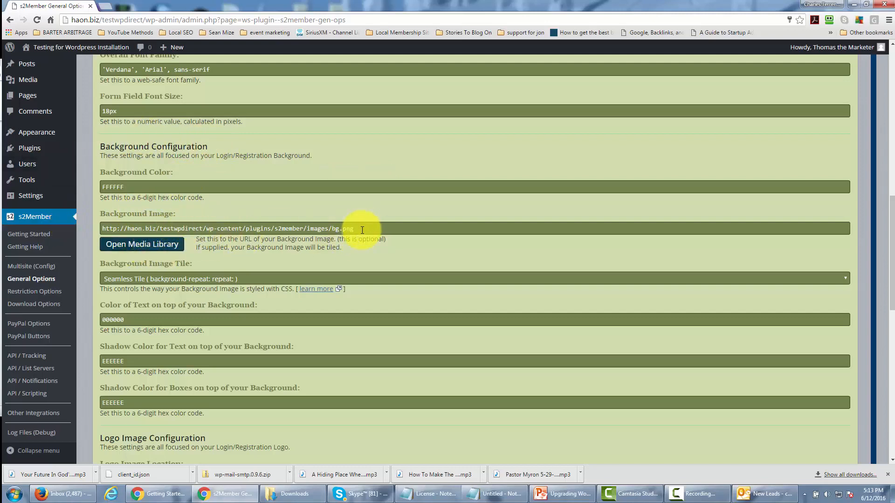
# Examine the Background Image and Logo Image Location URLs in the Login/Registration Design section, selecting each address.
pyautogui.moveTo(362, 230); pyautogui.dragTo(70, 217)
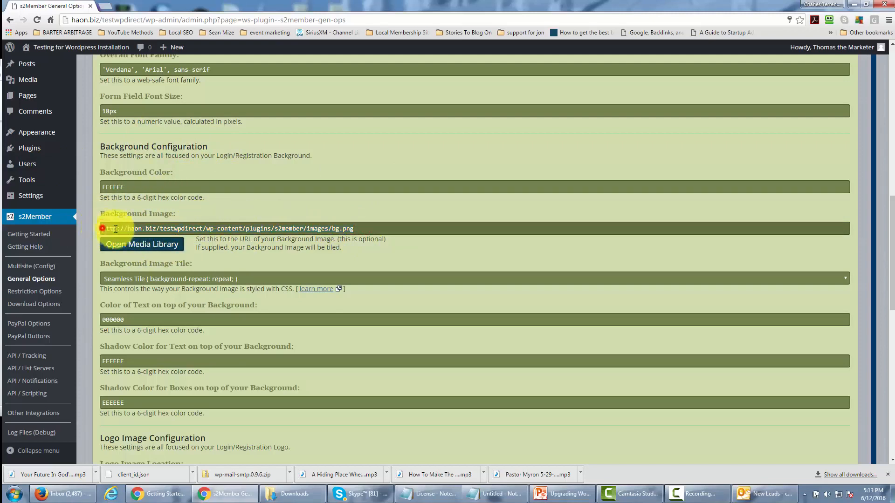
pyautogui.moveTo(103, 228); pyautogui.dragTo(373, 230)
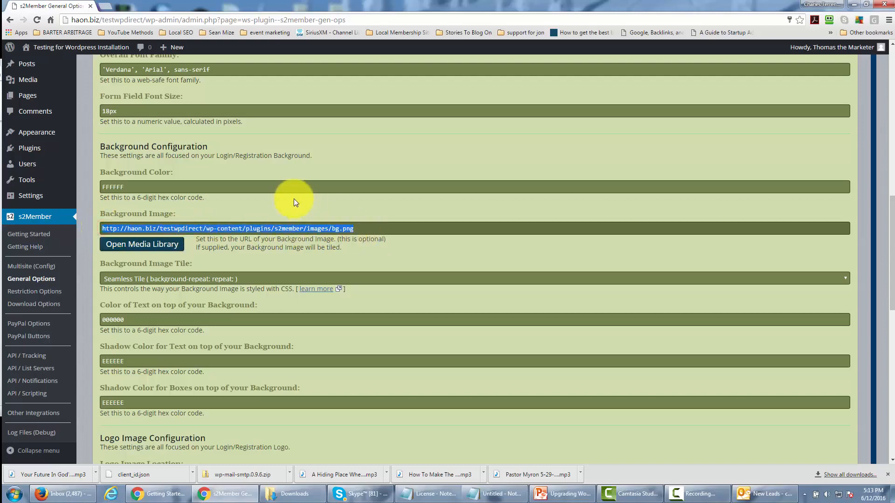
pyautogui.scroll(-5, 294, 202)
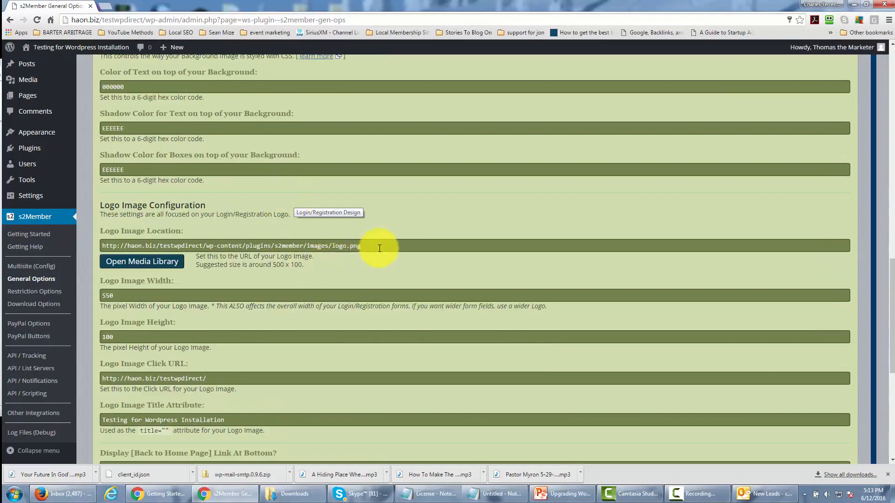
pyautogui.moveTo(378, 244); pyautogui.dragTo(94, 248)
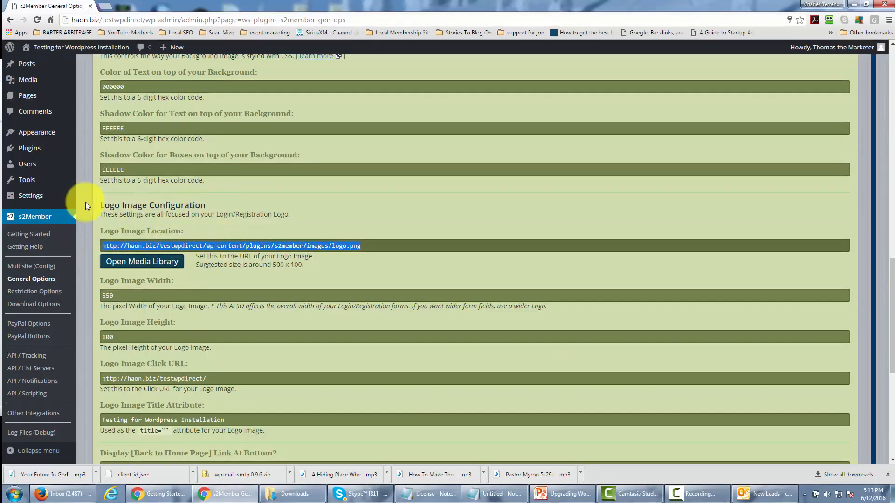
pyautogui.scroll(4, 200, 232)
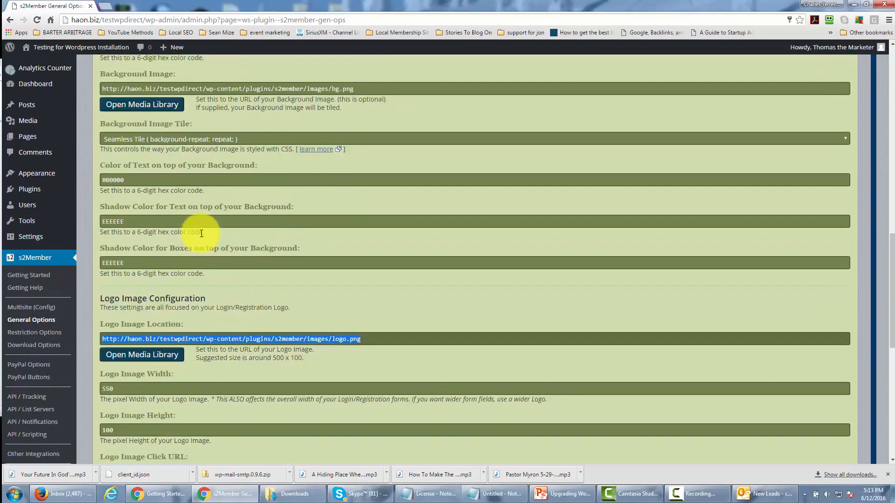
# Review the background, logo image, title attribute and footer settings in the Login/Registration Design section, and collapse it.
pyautogui.scroll(1, 210, 205)
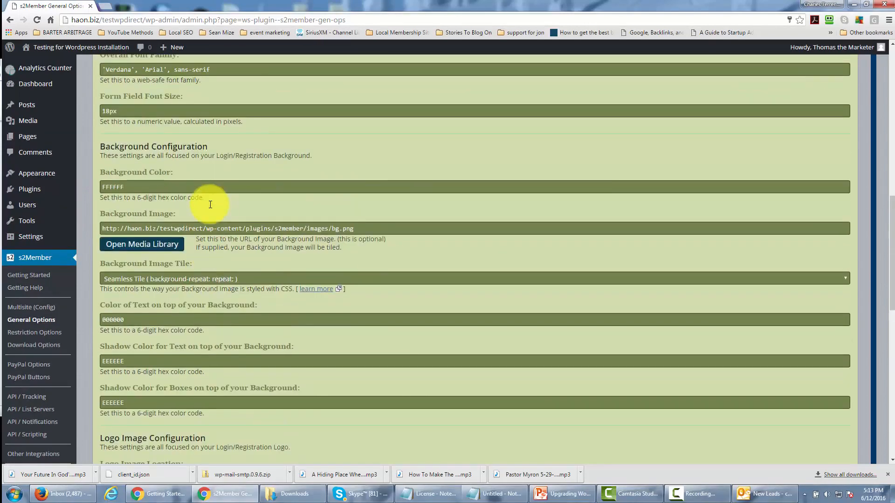
pyautogui.scroll(1, 187, 146)
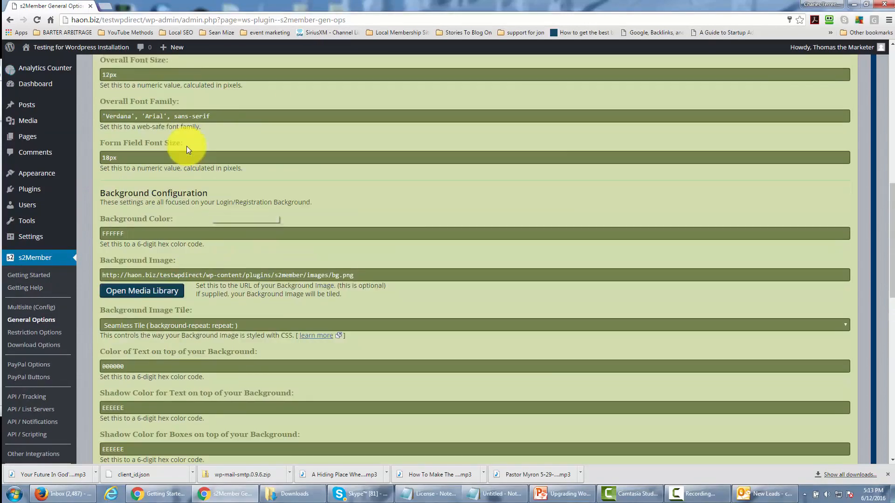
pyautogui.scroll(-1, 189, 156)
pyautogui.scroll(-5, 190, 160)
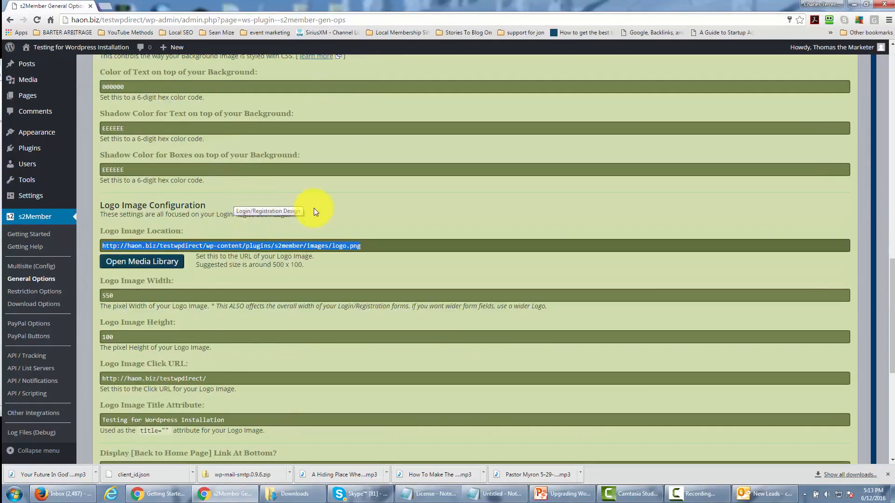
pyautogui.scroll(-1, 314, 208)
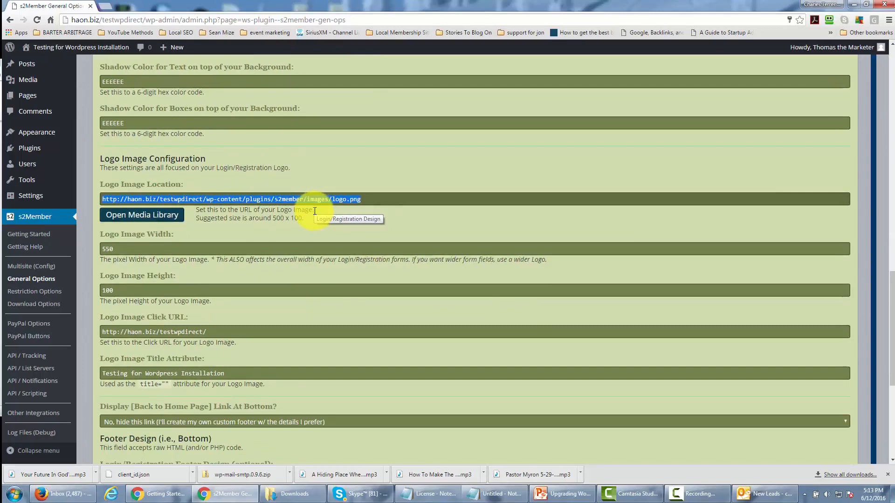
pyautogui.scroll(-1, 315, 211)
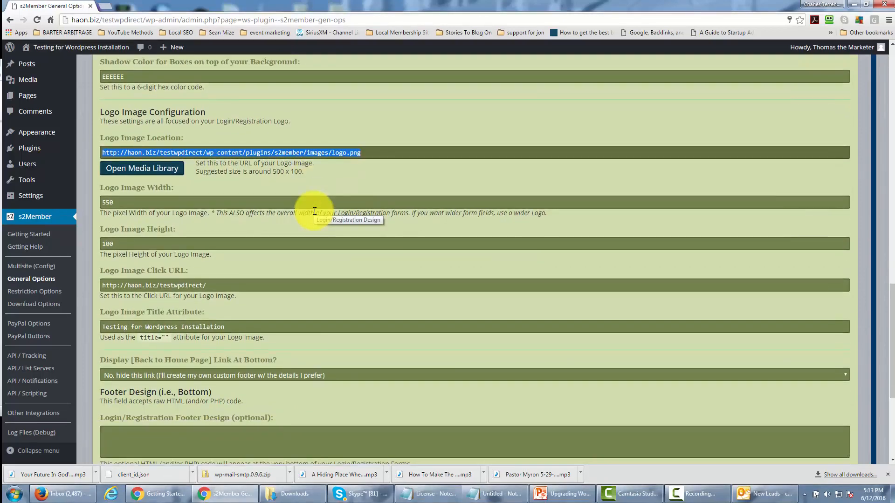
pyautogui.scroll(-1, 315, 211)
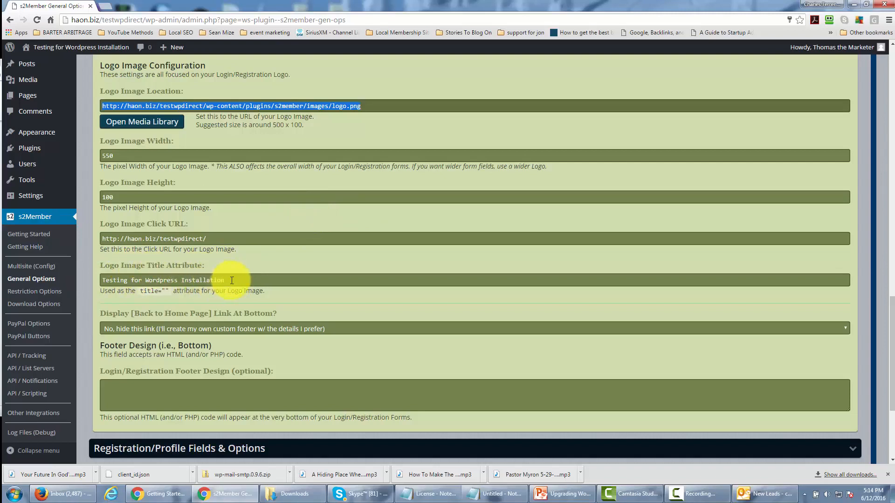
pyautogui.moveTo(108, 283); pyautogui.dragTo(216, 295)
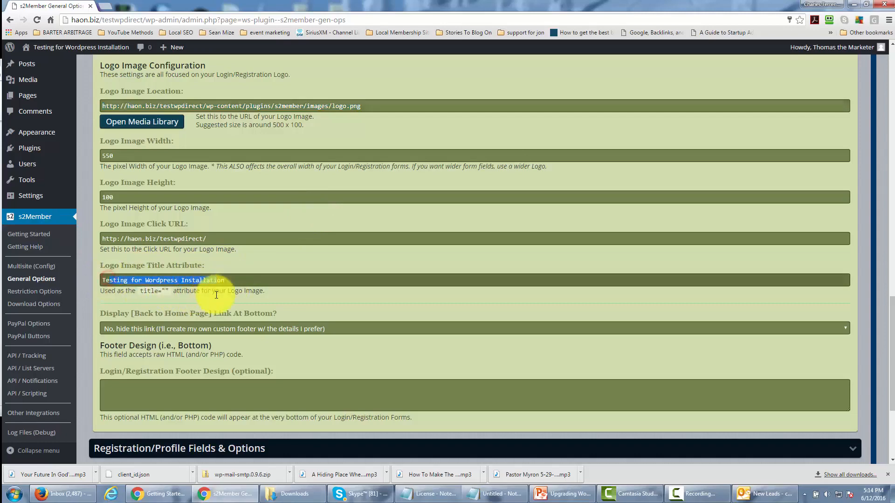
pyautogui.click(254, 257)
pyautogui.scroll(-2, 224, 265)
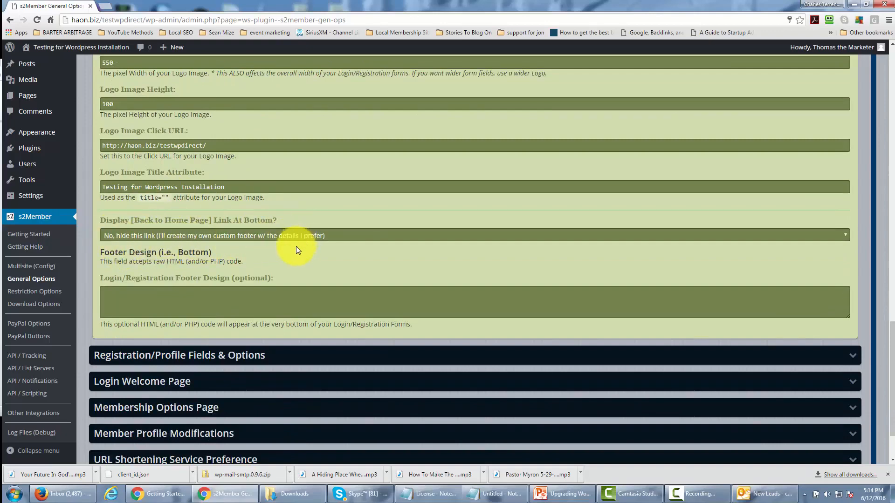
pyautogui.scroll(15, 303, 265)
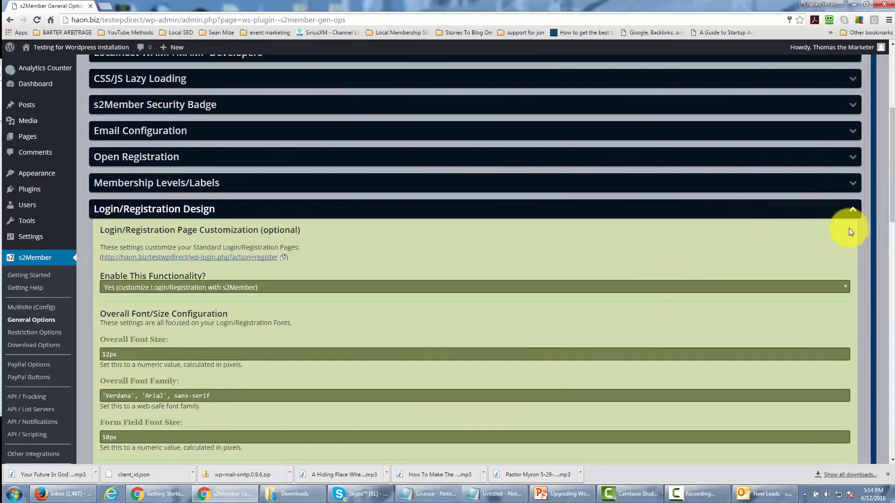
pyautogui.click(849, 210)
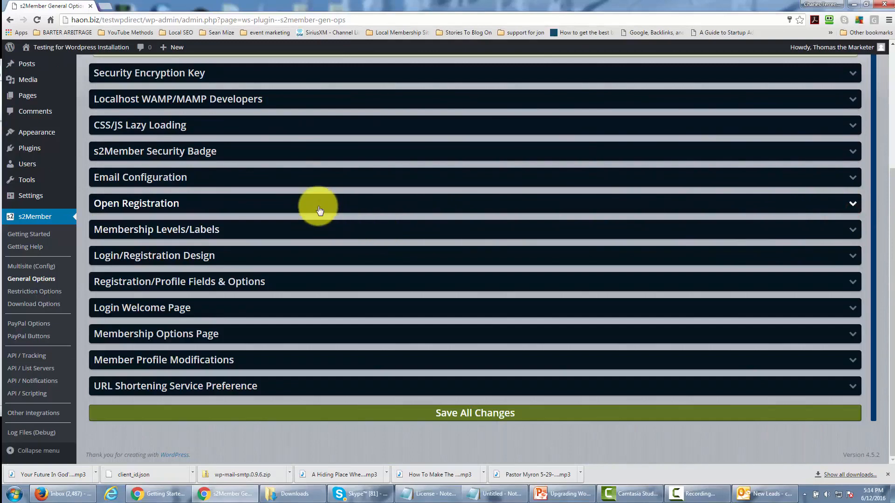
# Expand Registration/Profile Fields & Options, review its custom fields, name, password and BuddyPress settings, and collapse it.
pyautogui.click(276, 283)
pyautogui.scroll(-3, 349, 240)
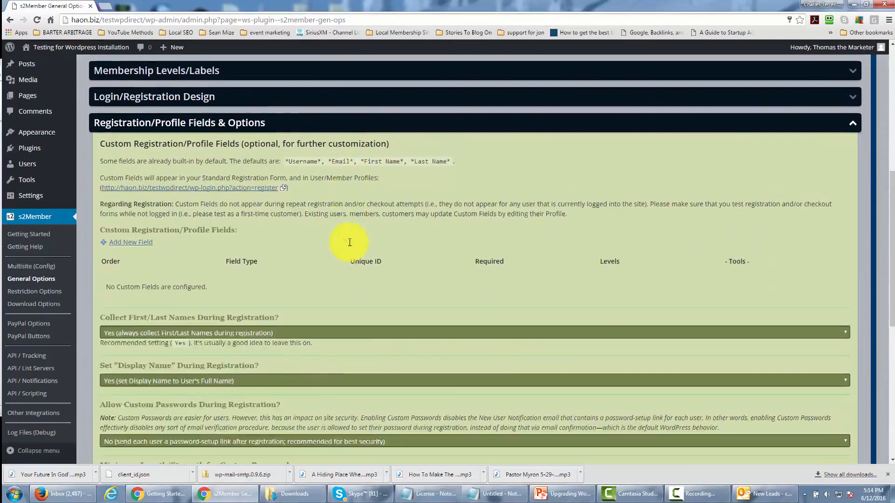
pyautogui.scroll(-1, 350, 242)
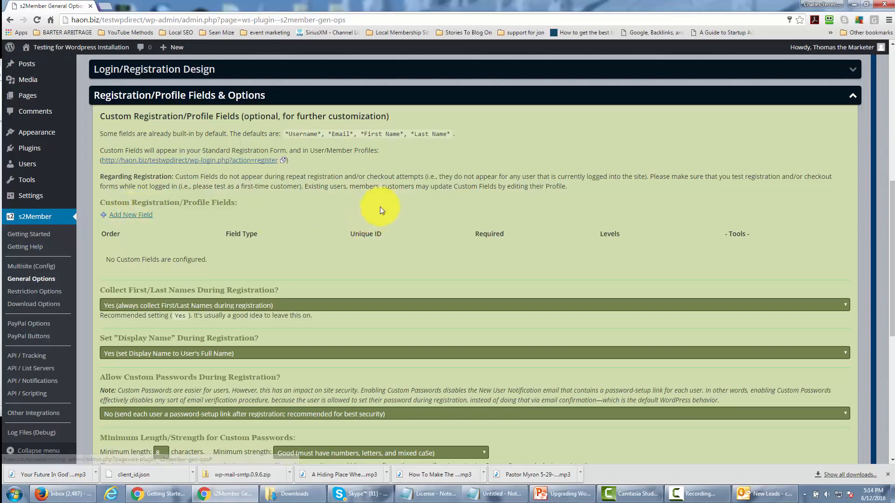
pyautogui.scroll(-1, 357, 198)
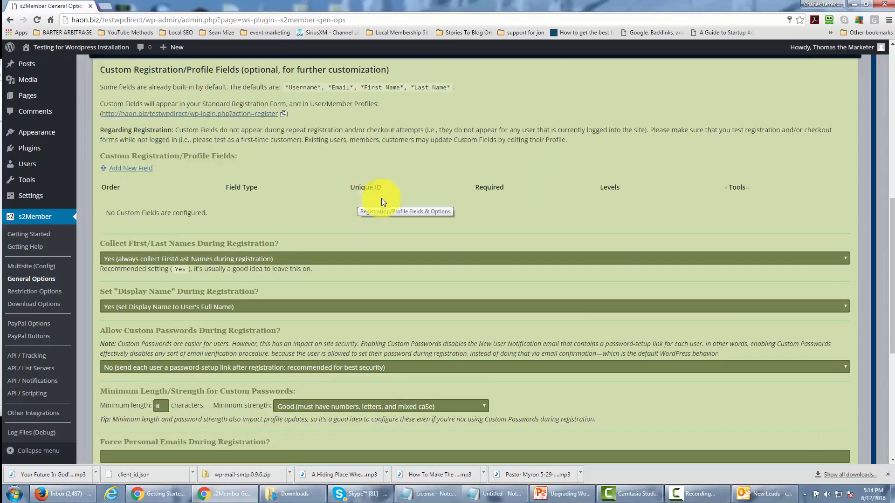
pyautogui.scroll(-3, 305, 221)
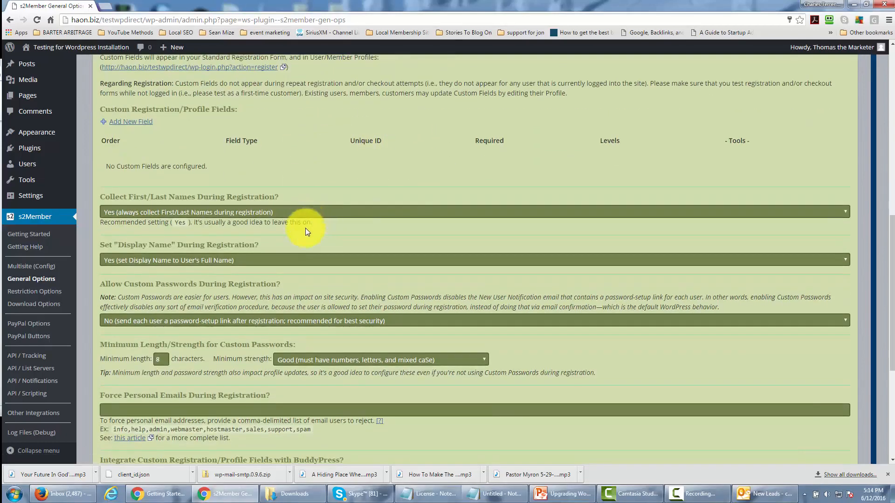
pyautogui.scroll(-1, 321, 242)
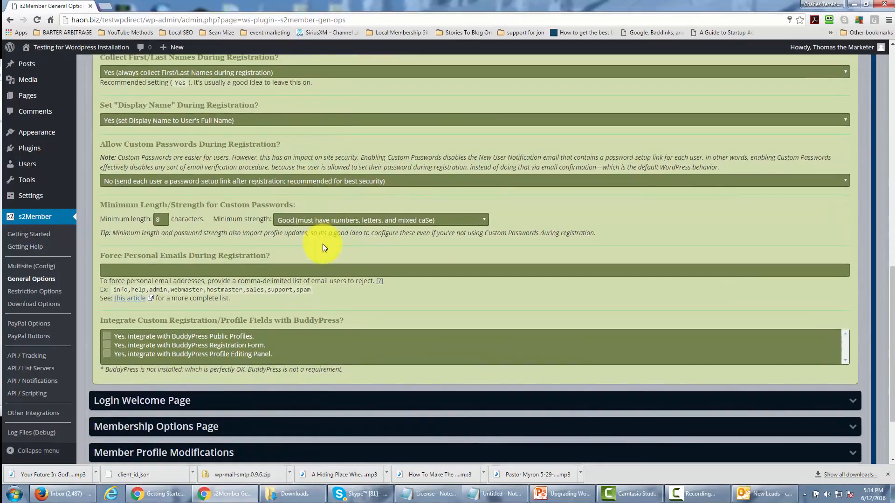
pyautogui.scroll(6, 323, 245)
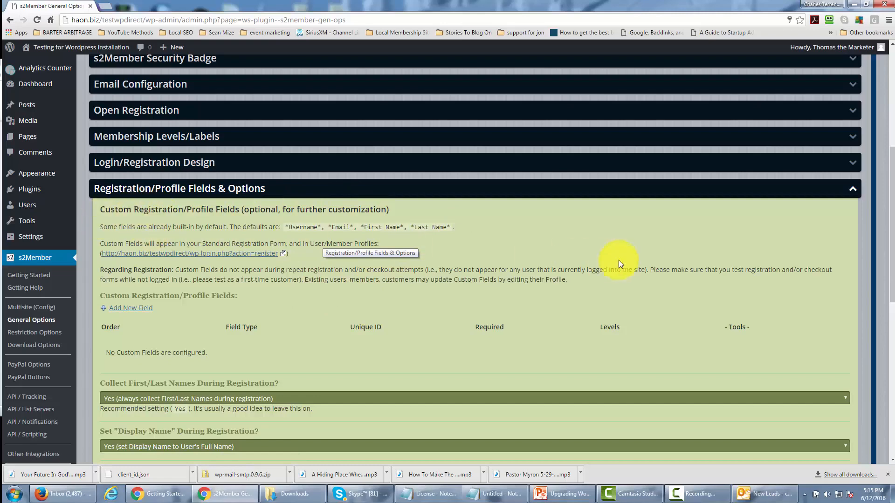
pyautogui.click(852, 189)
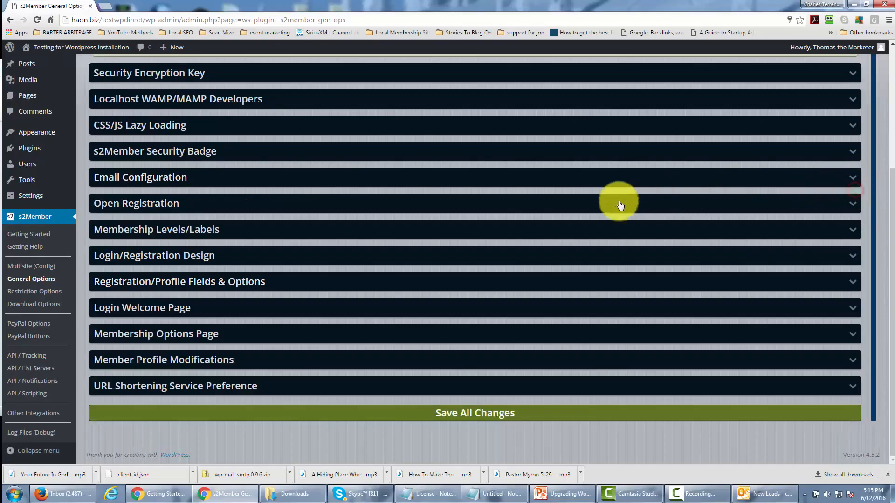
# Expand the Login Welcome Page section and check its instructions and the pages available for selection.
pyautogui.click(852, 312)
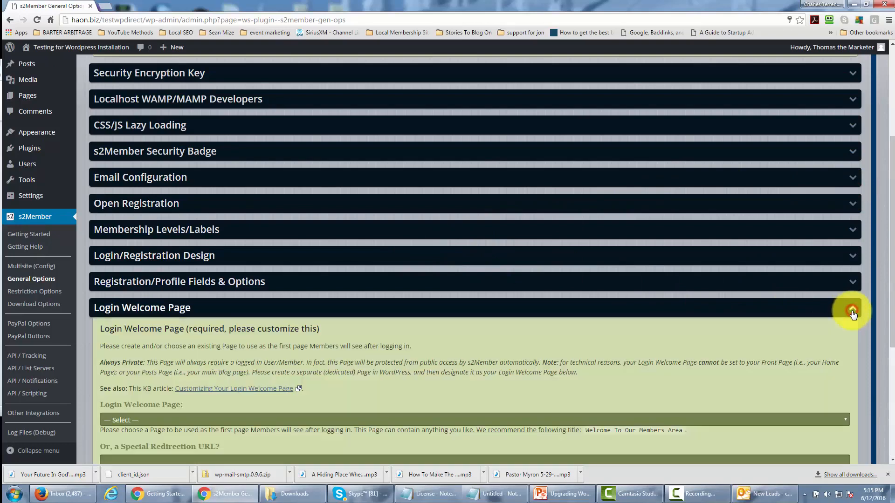
pyautogui.scroll(-3, 560, 259)
pyautogui.scroll(-1, 558, 256)
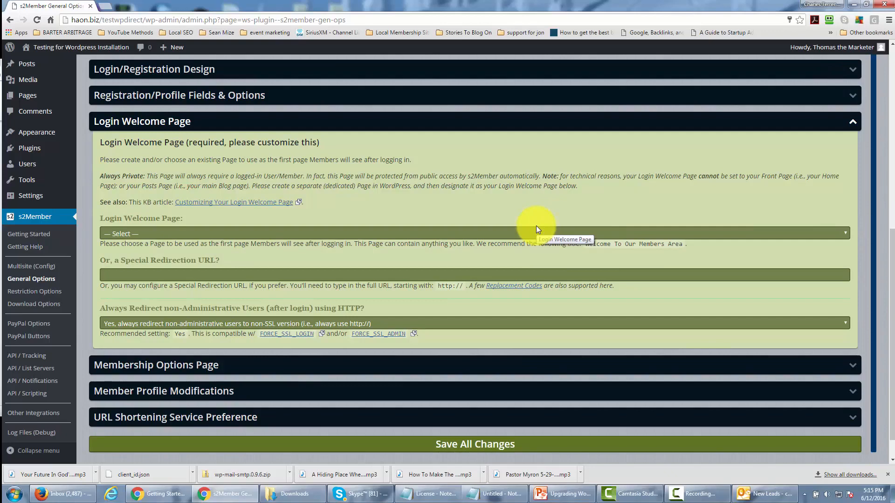
pyautogui.click(611, 232)
pyautogui.click(612, 241)
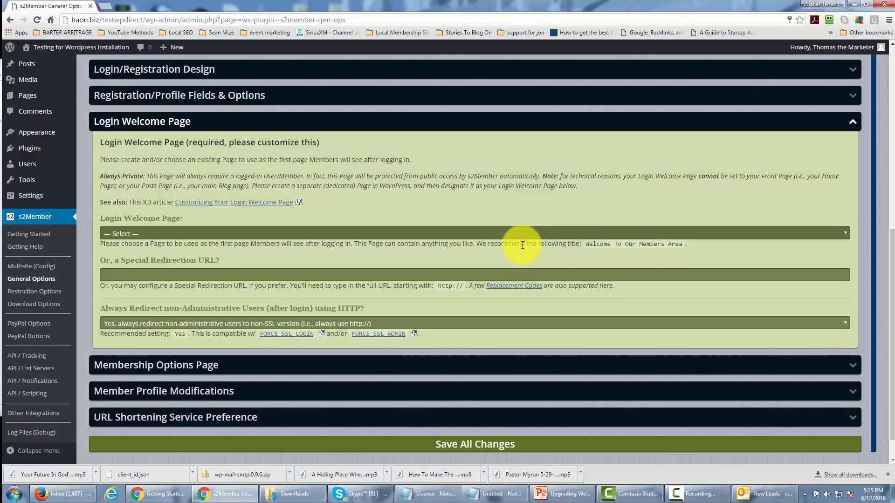
# Open the site's Pages in a new browser tab and publish a new page titled "Welcome To Our Membership Area".
pyautogui.scroll(1, 522, 245)
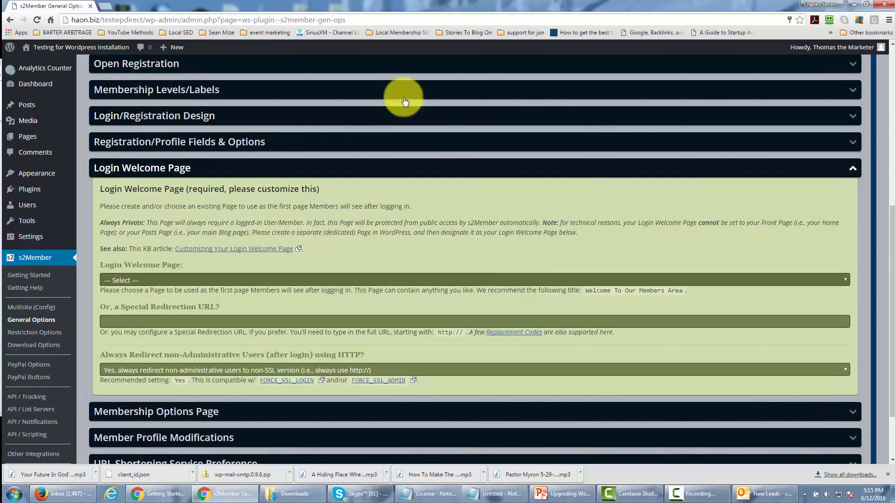
pyautogui.rightClick(34, 138)
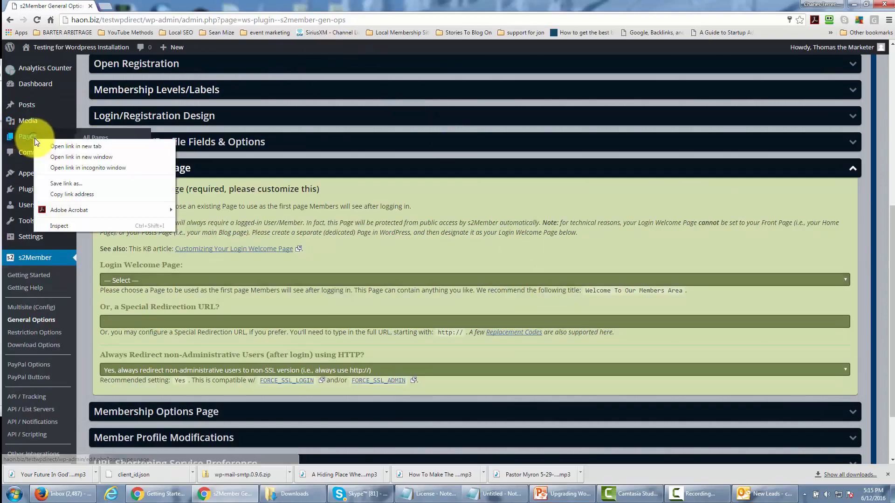
pyautogui.click(81, 147)
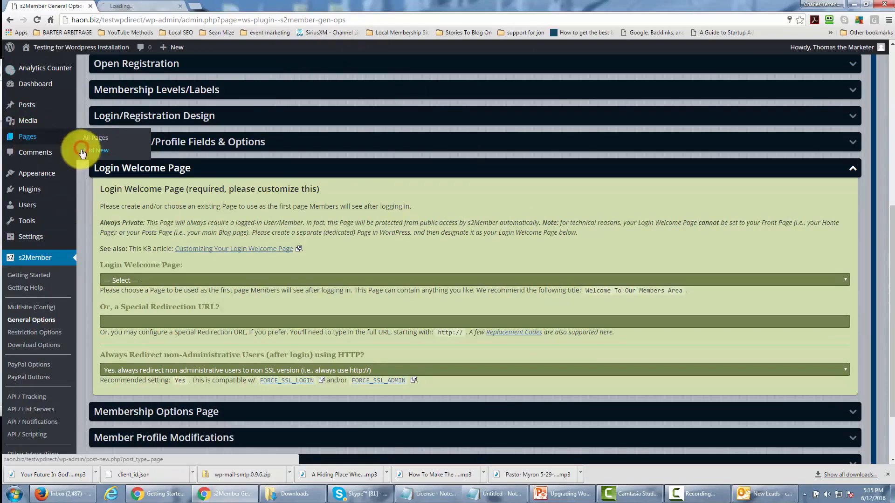
pyautogui.click(149, 8)
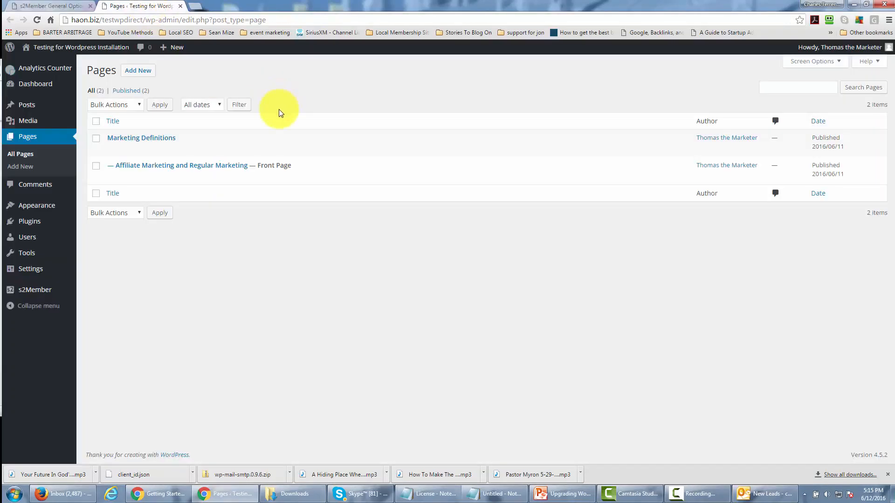
pyautogui.click(136, 72)
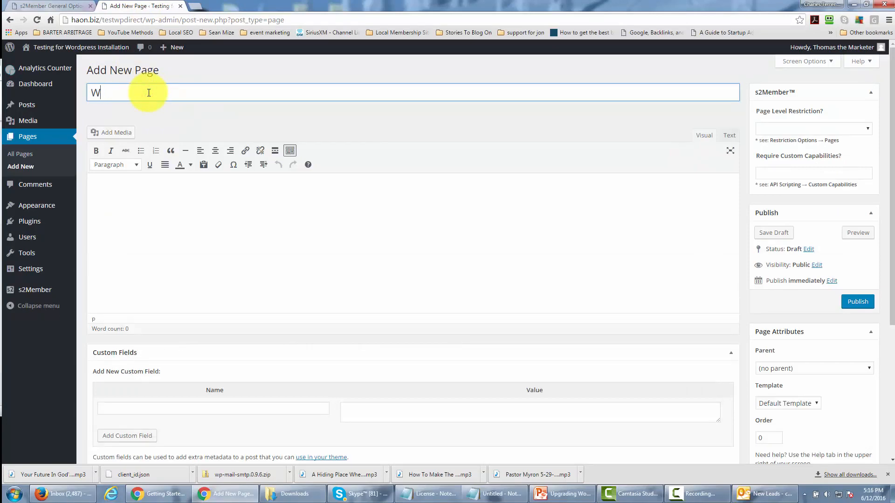
pyautogui.write('Welcome To Our Membership Area')
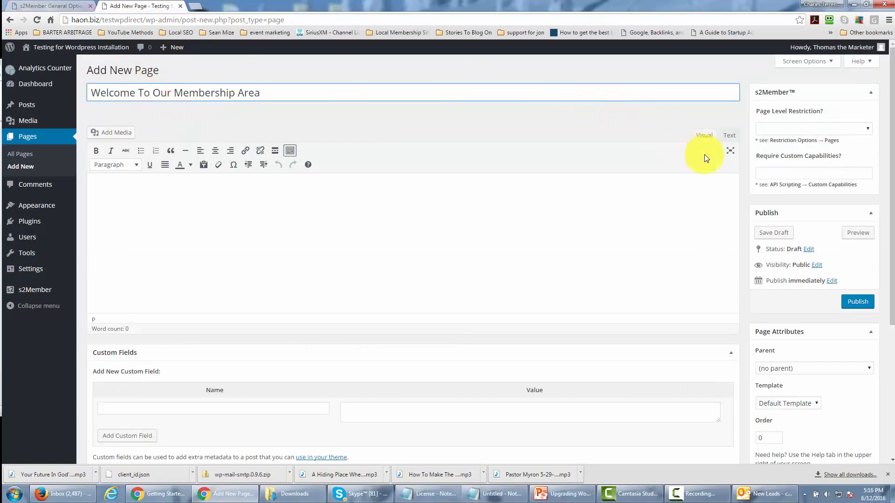
pyautogui.click(858, 304)
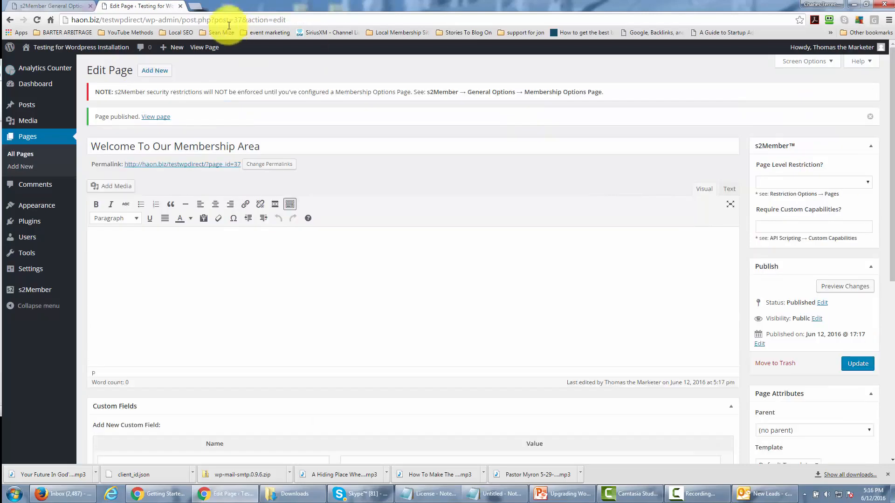
# Reload the s2Member General Options and set the Login Welcome Page to "Welcome To Our Membership Area".
pyautogui.click(68, 7)
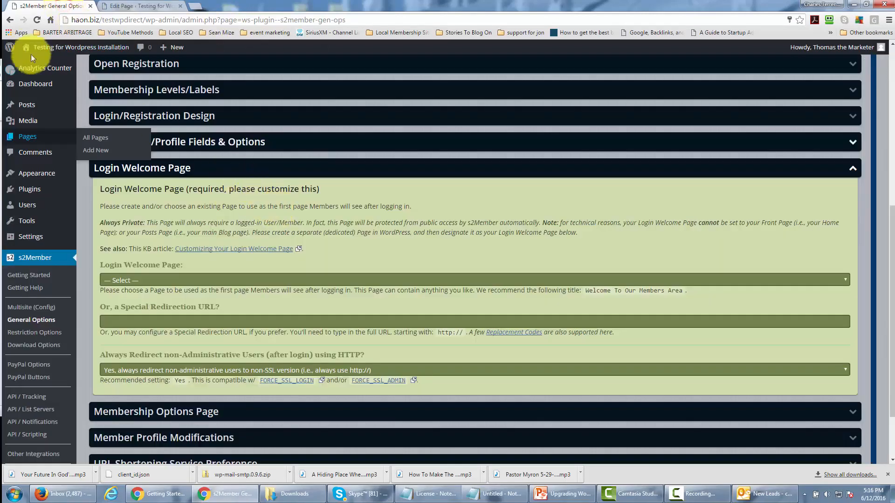
pyautogui.click(37, 20)
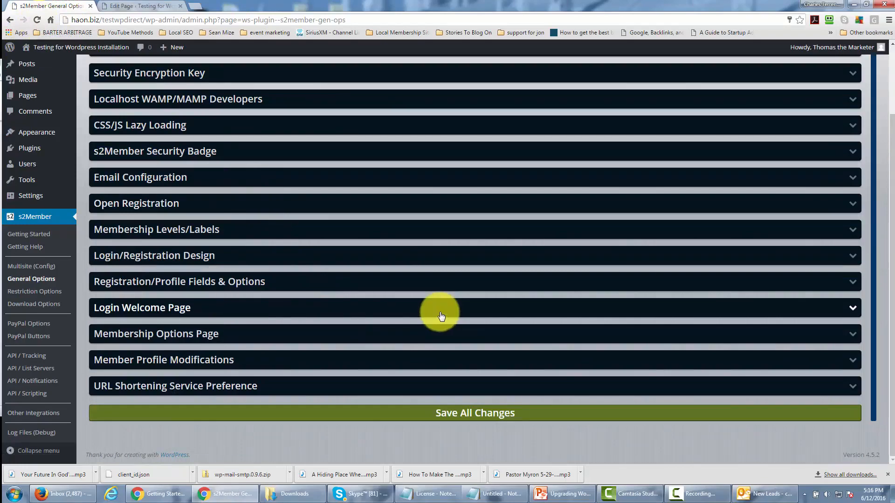
pyautogui.click(441, 316)
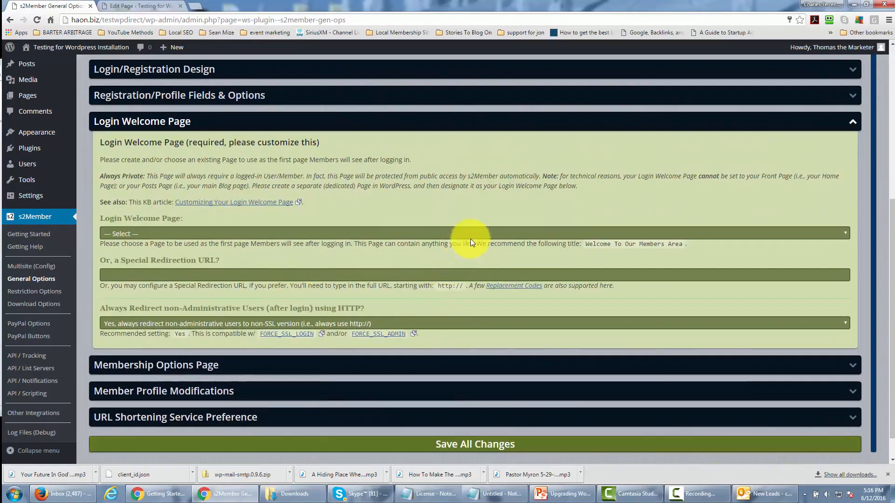
pyautogui.click(471, 234)
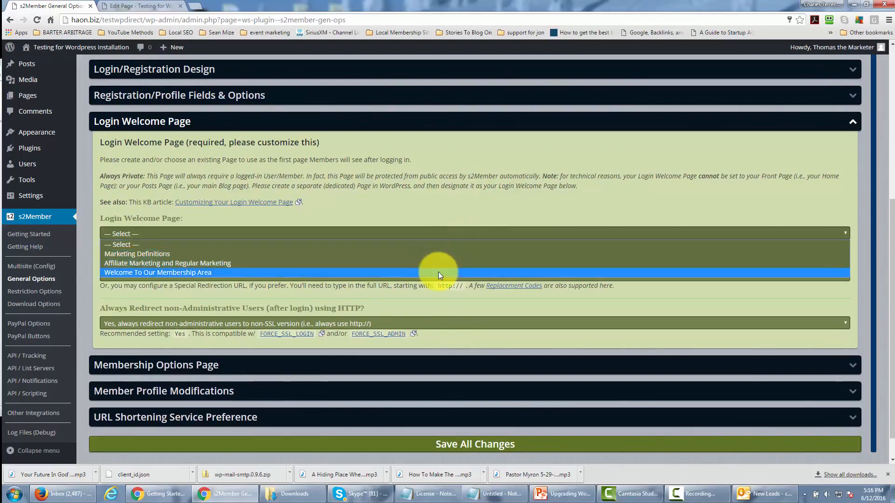
pyautogui.click(439, 272)
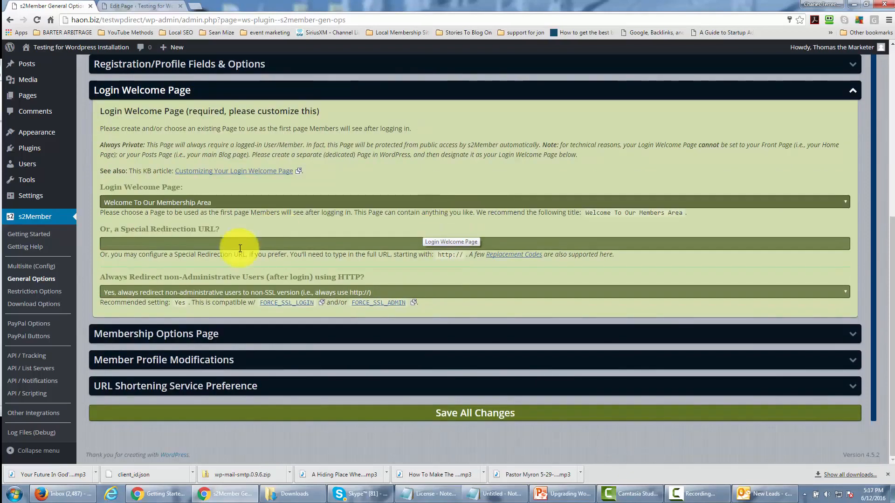
# Collapse the Login Welcome Page section and expand the Membership Options Page section to review its requirements.
pyautogui.scroll(-1, 438, 272)
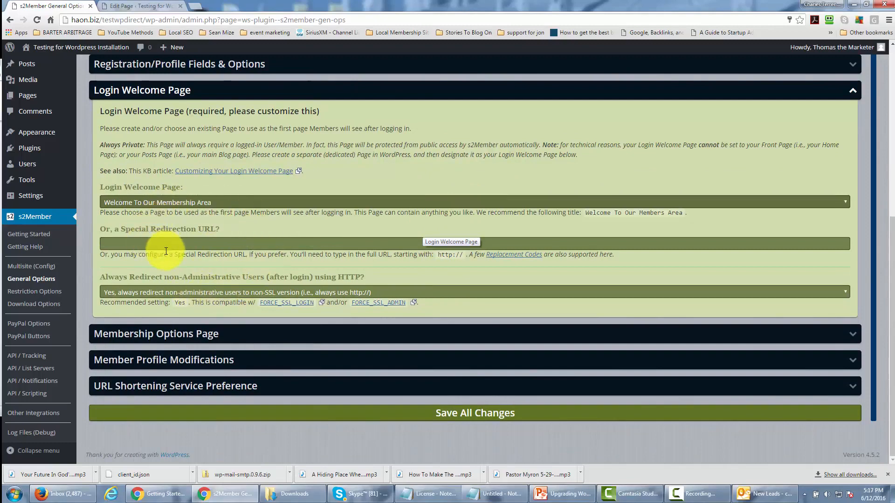
pyautogui.click(851, 97)
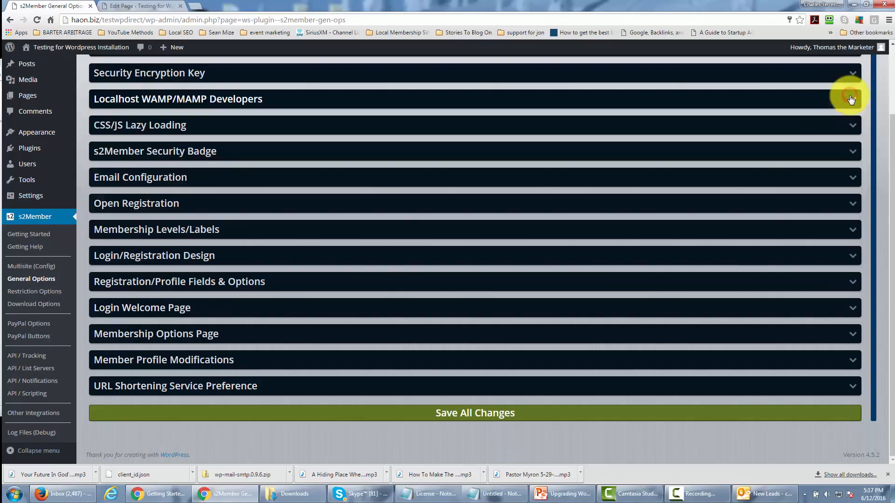
pyautogui.click(851, 333)
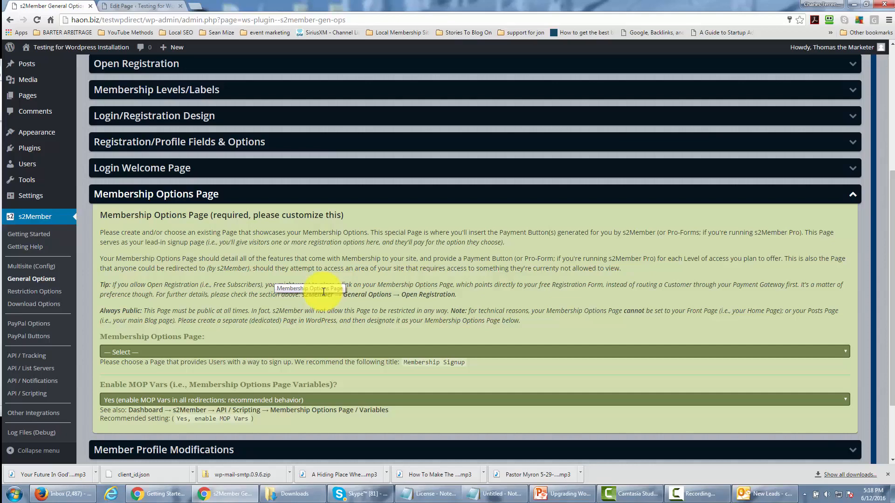
# Switch to the page editor's browser tab and publish a new page titled "Membership Options".
pyautogui.hotkey('ctrl', 'Tab')
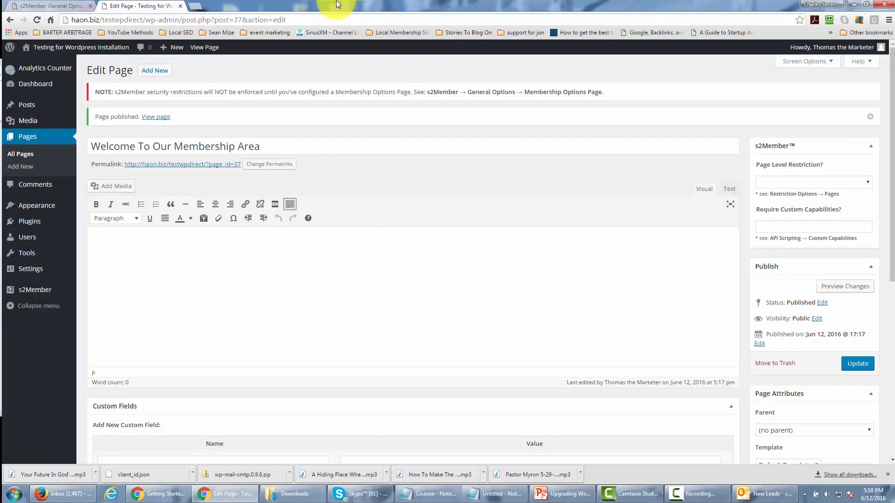
pyautogui.click(161, 74)
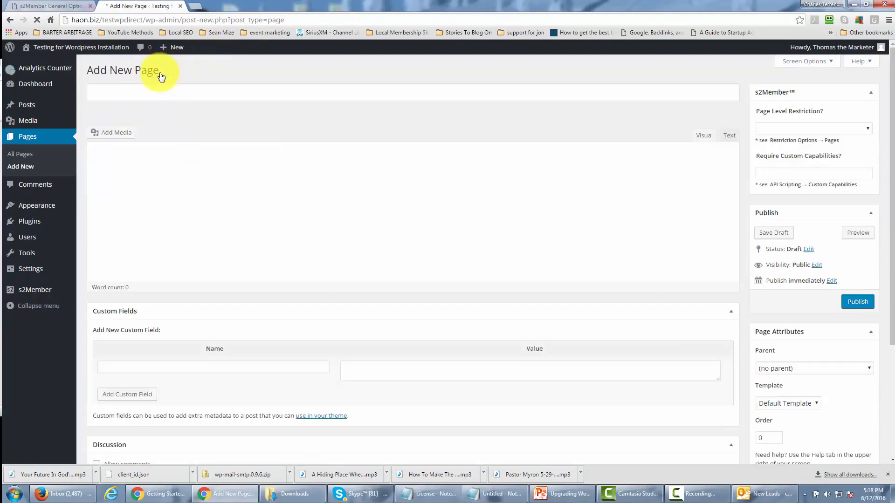
pyautogui.click(172, 95)
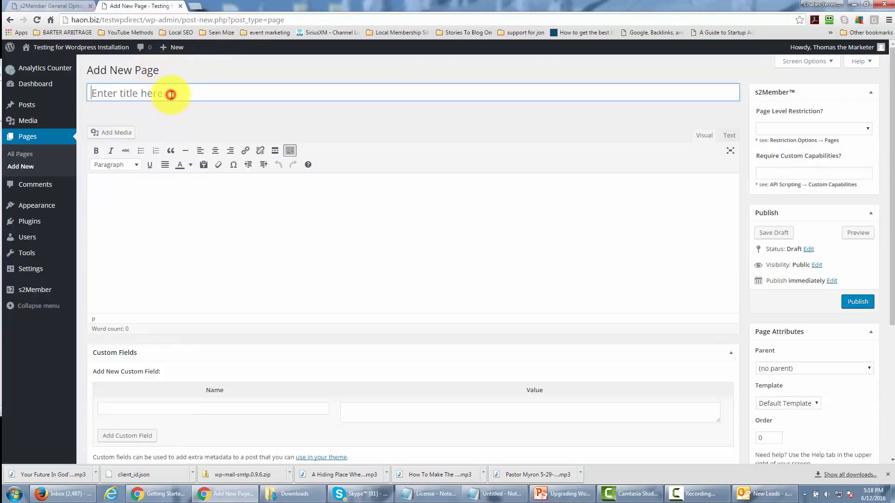
pyautogui.write('Membership Options')
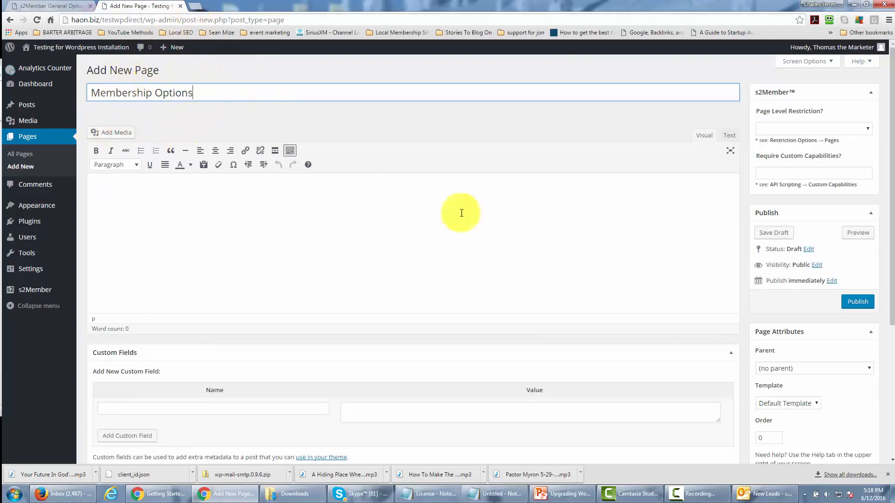
pyautogui.click(858, 303)
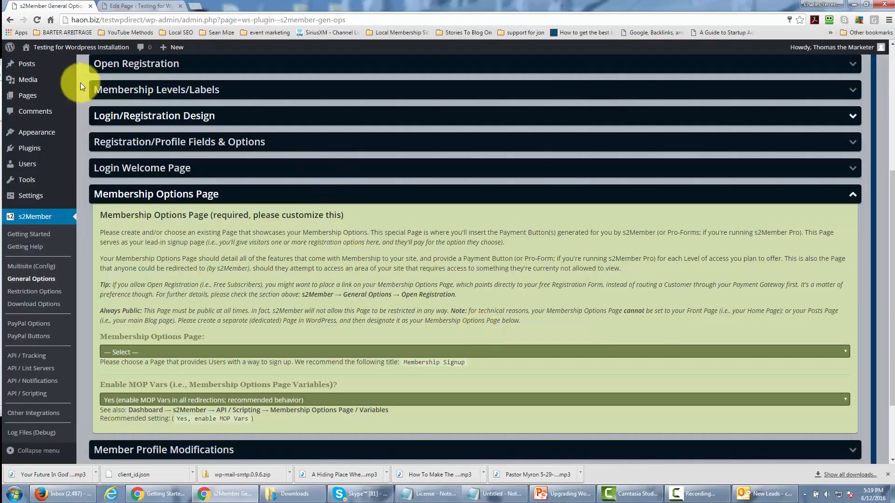
# Reload the s2Member General Options, set the Membership Options Page to "Membership Options", and collapse that section.
pyautogui.click(37, 20)
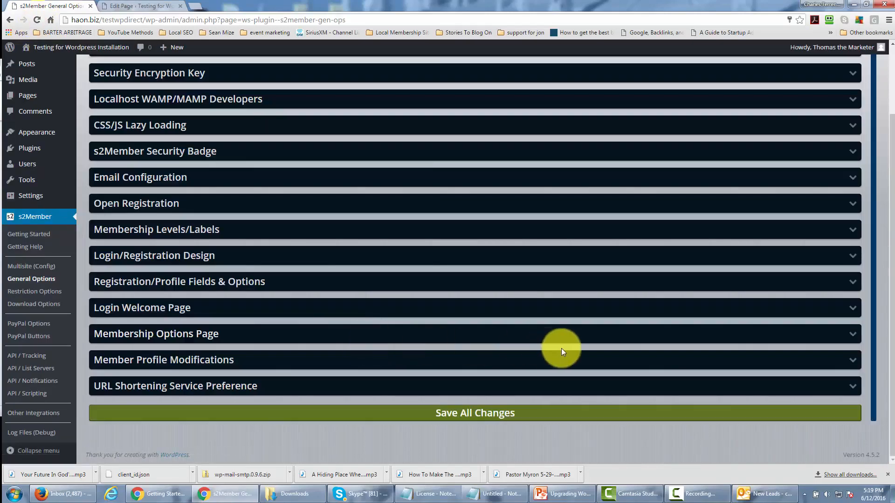
pyautogui.click(566, 339)
pyautogui.scroll(-5, 493, 293)
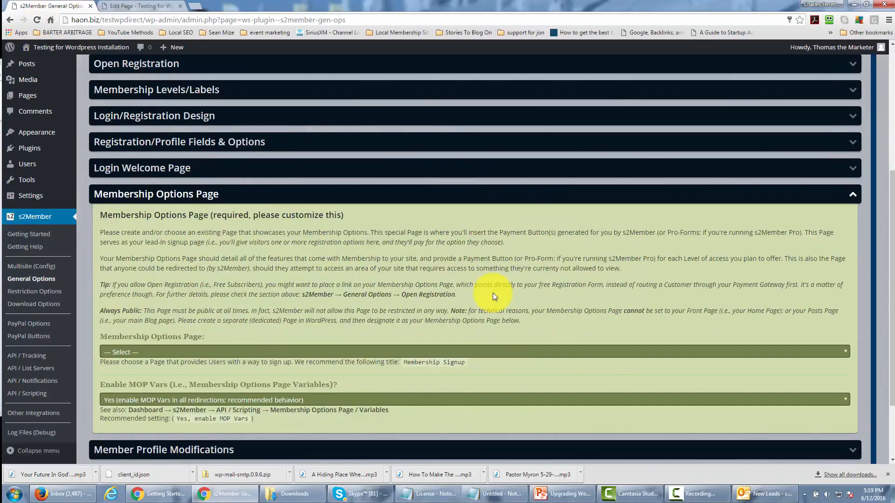
pyautogui.click(502, 262)
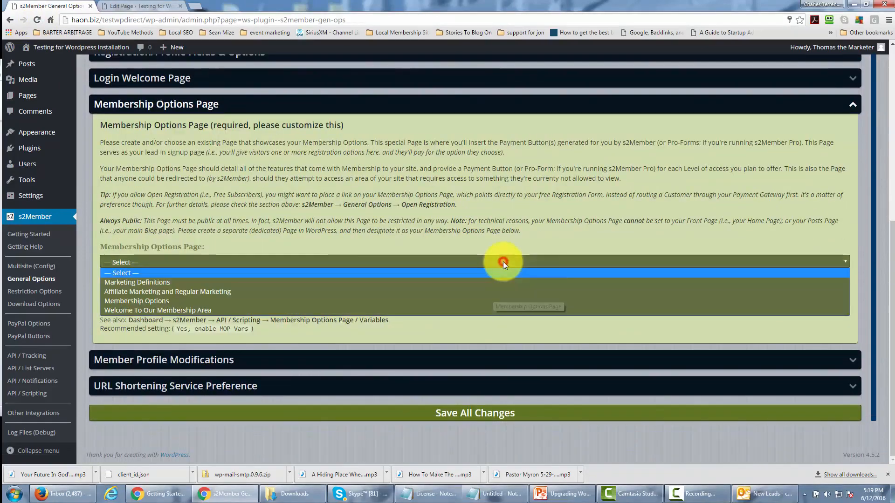
pyautogui.click(474, 302)
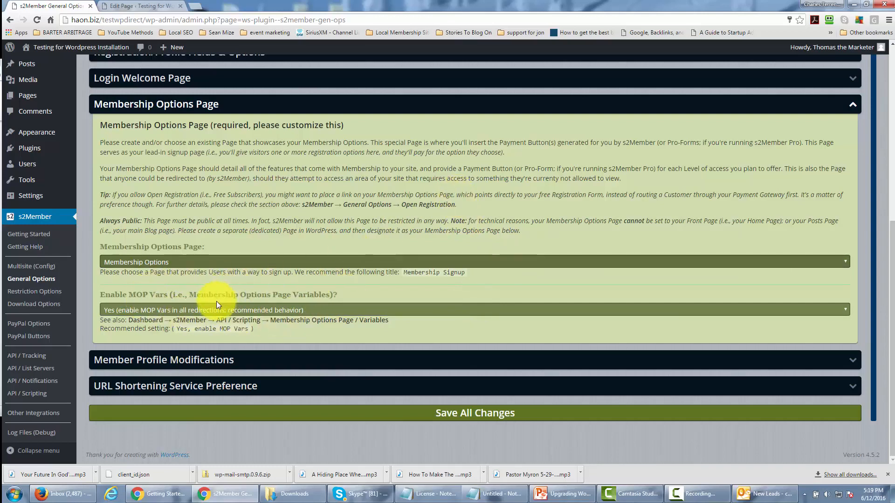
pyautogui.click(852, 107)
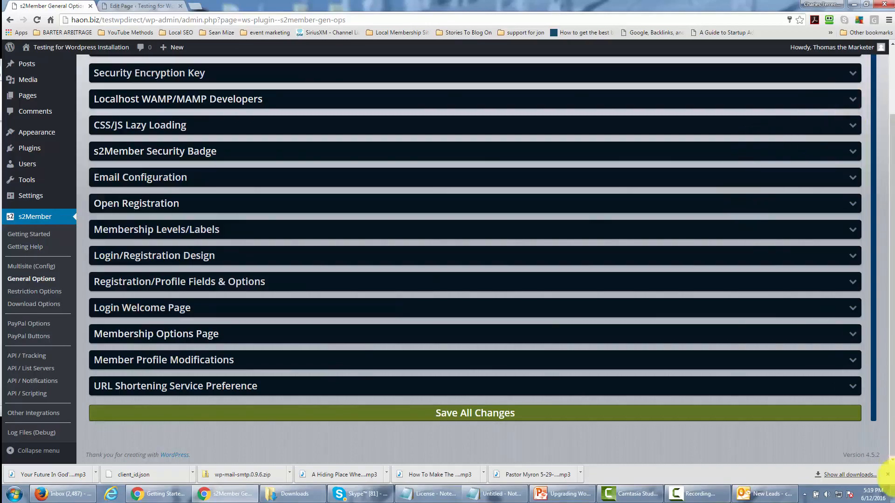
# Review the Member Profile Modifications section, including its redirect setting and profile form codes, and collapse it.
pyautogui.click(847, 362)
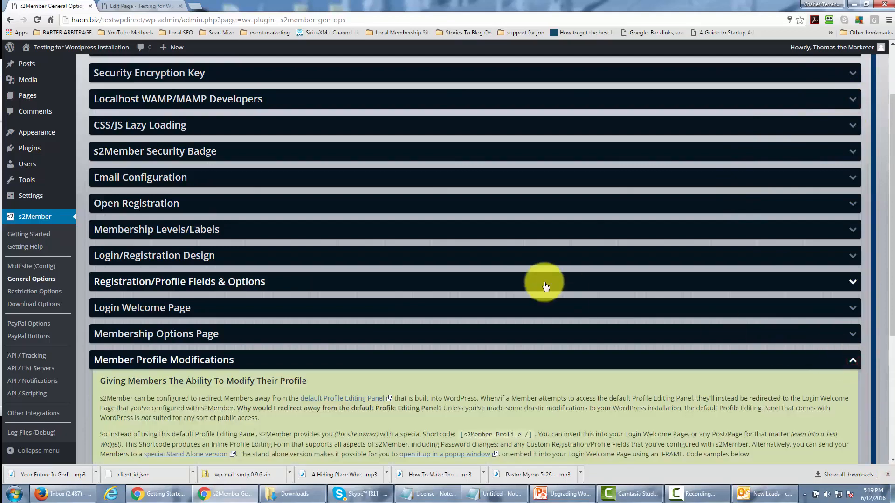
pyautogui.scroll(-4, 544, 287)
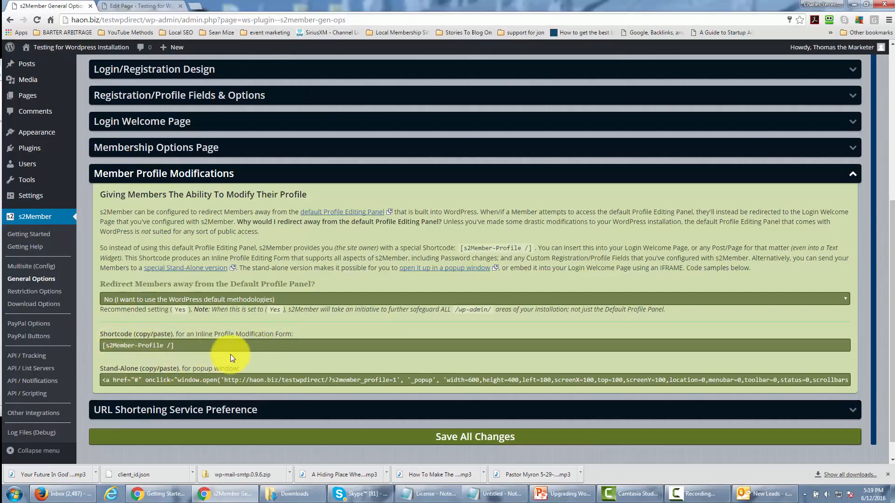
pyautogui.click(855, 180)
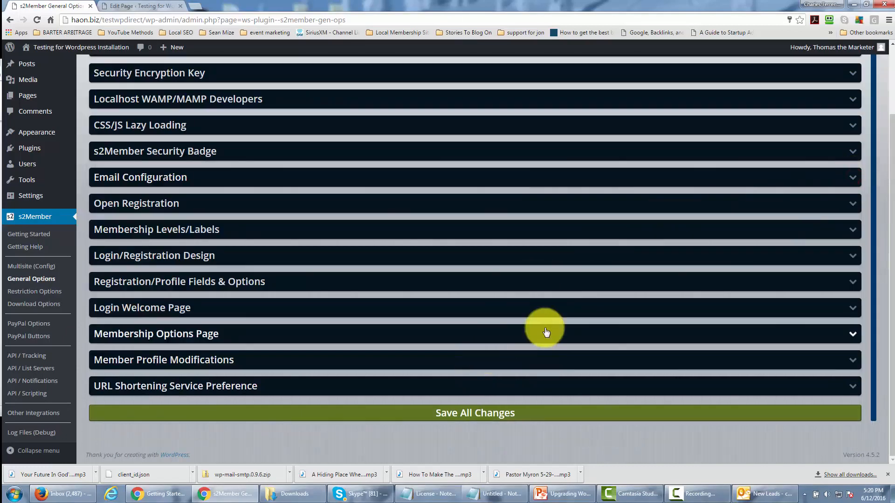
# Keep tinyurl.com (free; no API key) as the URL Shortening Service API preference and save all General Options changes.
pyautogui.click(587, 387)
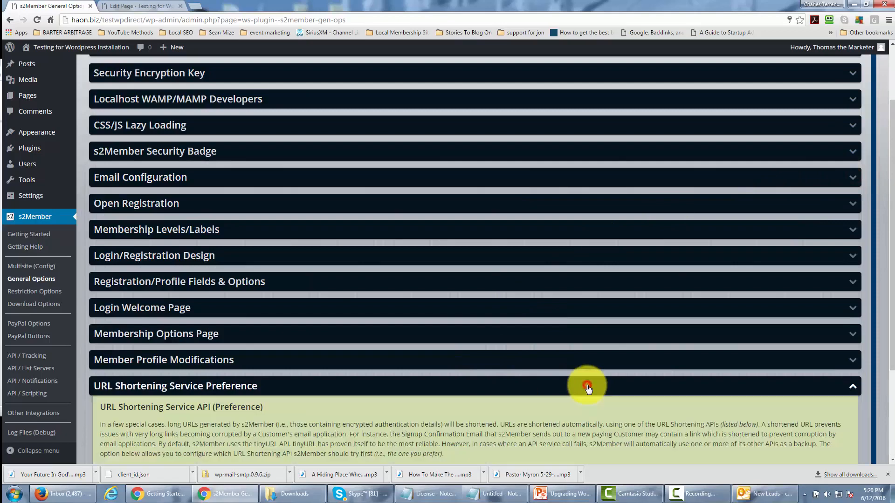
pyautogui.scroll(-3, 553, 303)
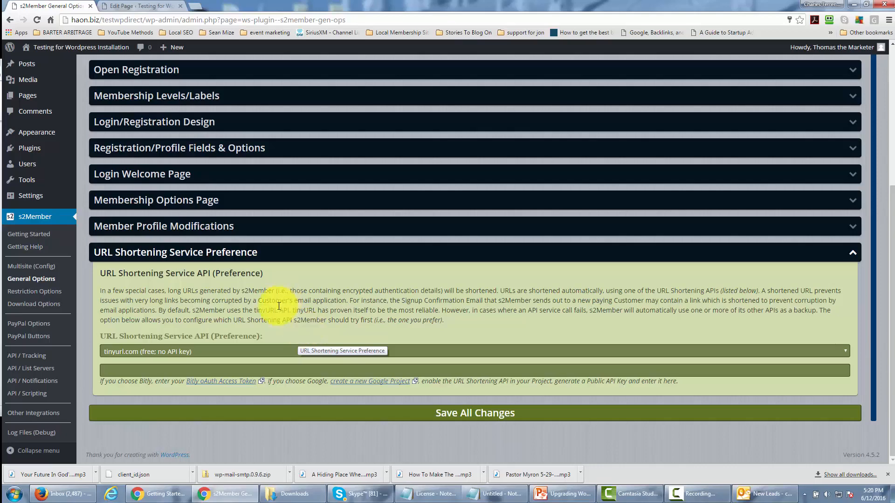
pyautogui.click(524, 351)
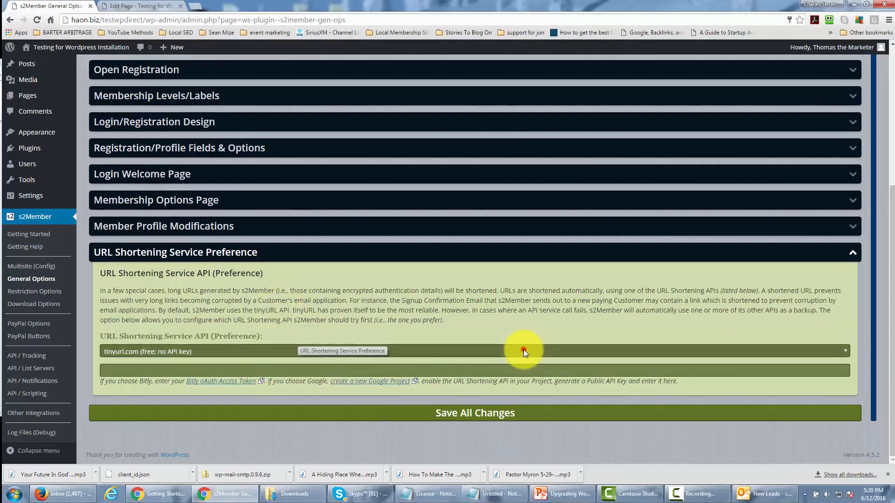
pyautogui.click(259, 348)
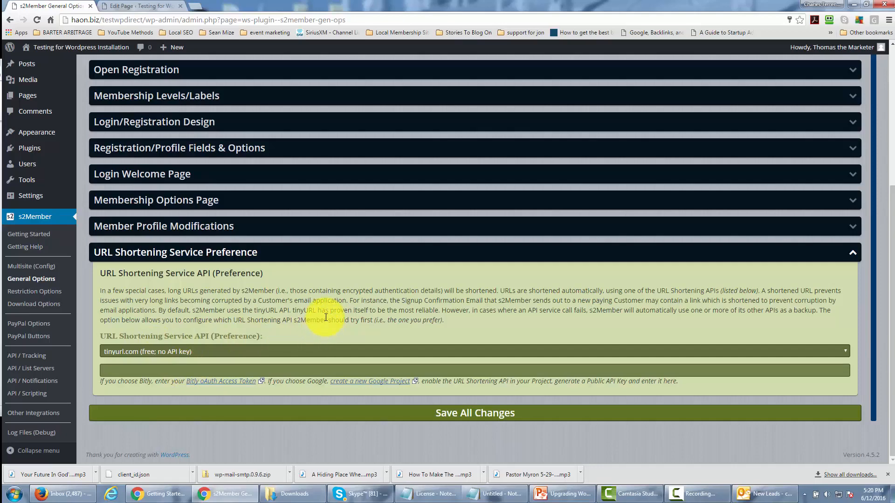
pyautogui.click(462, 416)
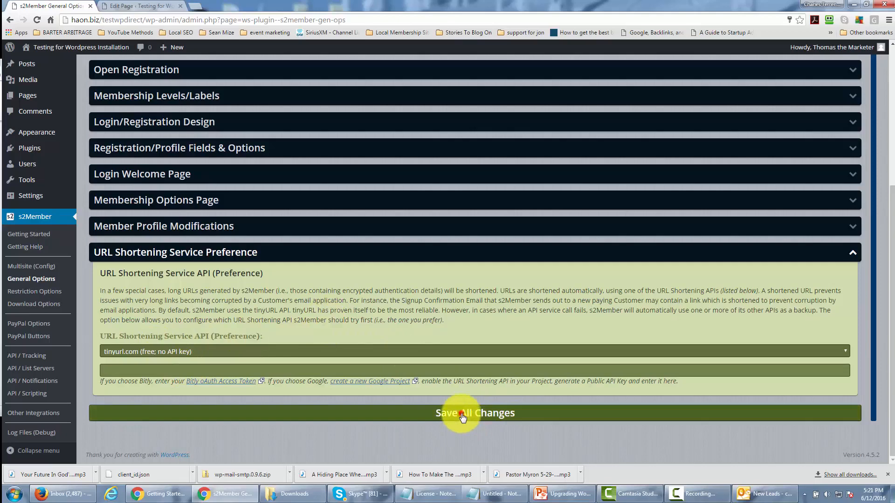